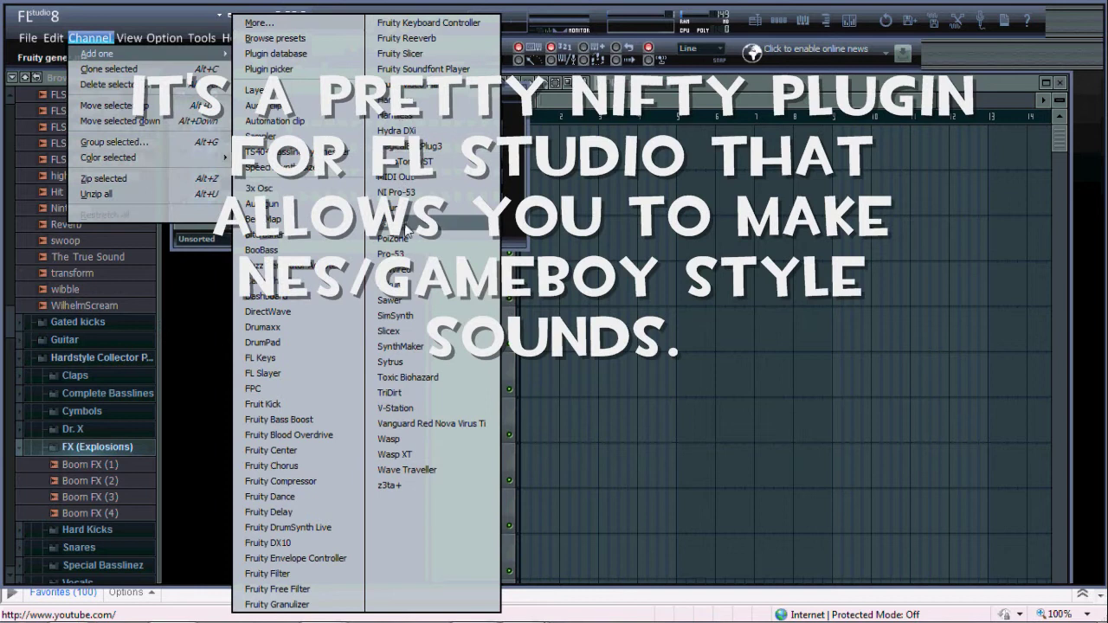
Add a magical8bitPlug channel and clone it twice to get three instances.
{"action": "left_click", "coordinate": [401, 149]}
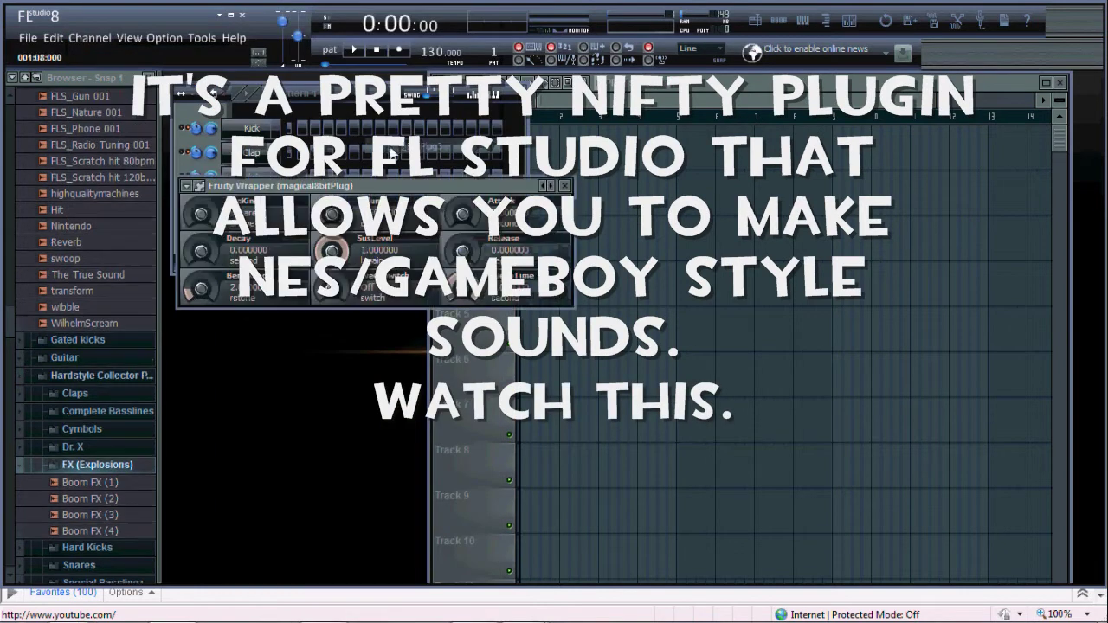
{"action": "left_click", "coordinate": [564, 186]}
{"action": "right_click", "coordinate": [268, 226]}
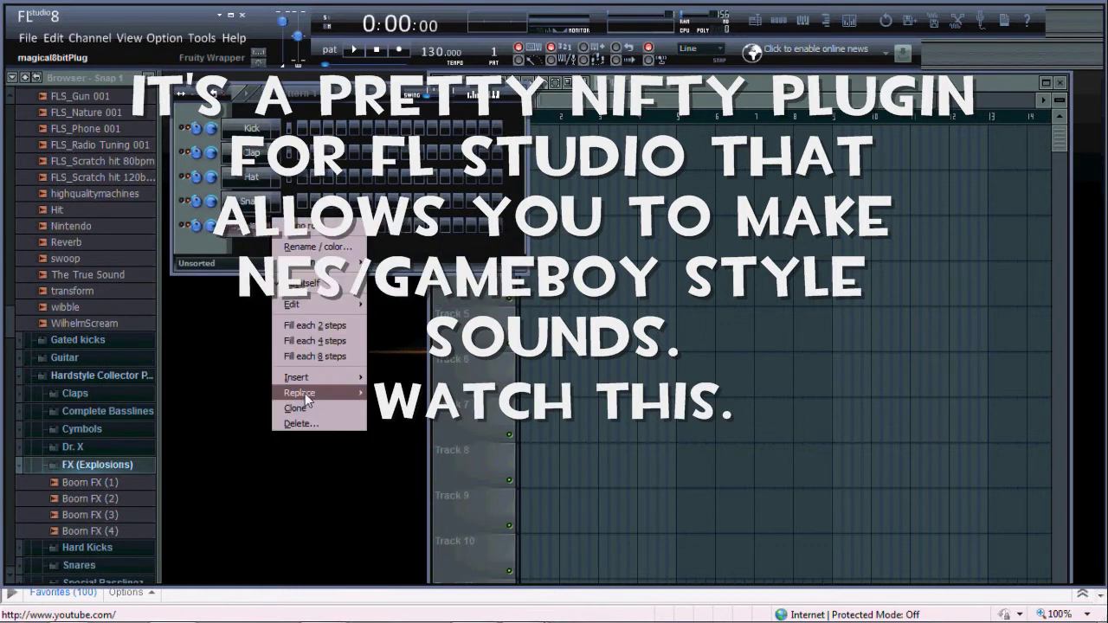
{"action": "left_click", "coordinate": [299, 408]}
{"action": "left_click_drag", "start_coordinate": [364, 264], "coordinate": [574, 319]}
{"action": "right_click", "coordinate": [251, 250]}
{"action": "left_click", "coordinate": [298, 432]}
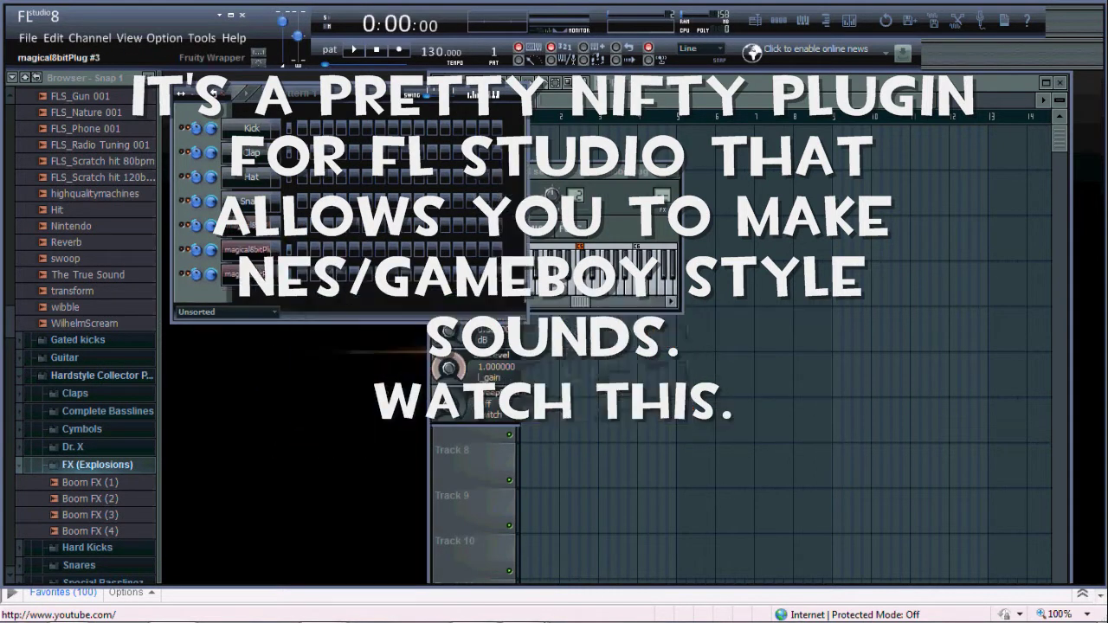
Place C5 and C4 notes together on beat 2 in magical8bitPlug #3's piano roll and play them back.
{"action": "left_click", "coordinate": [563, 278]}
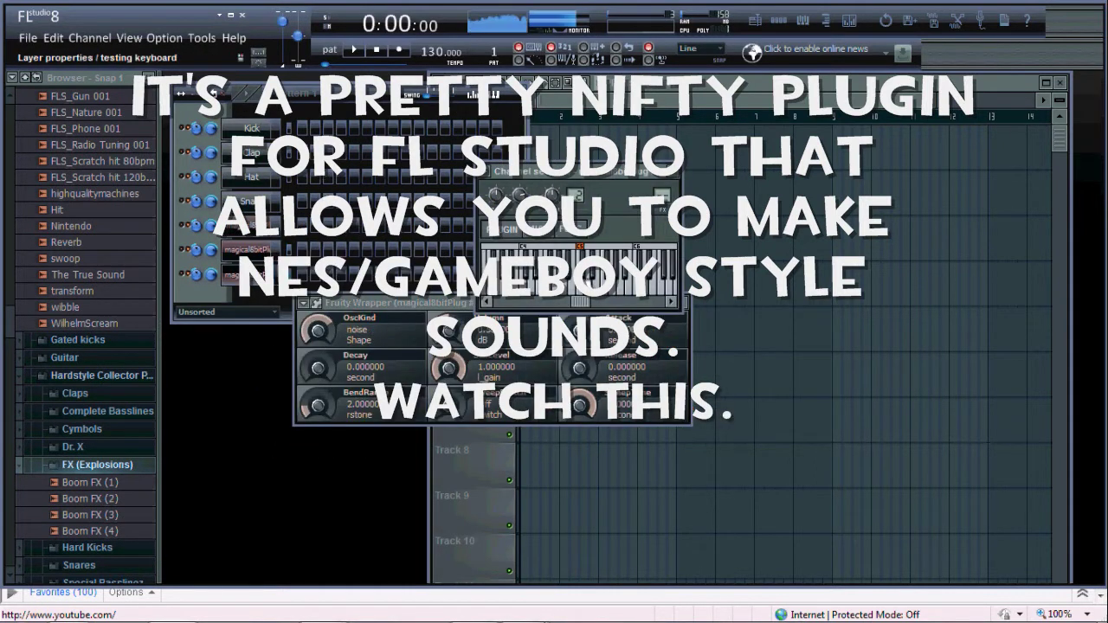
{"action": "right_click", "coordinate": [270, 274]}
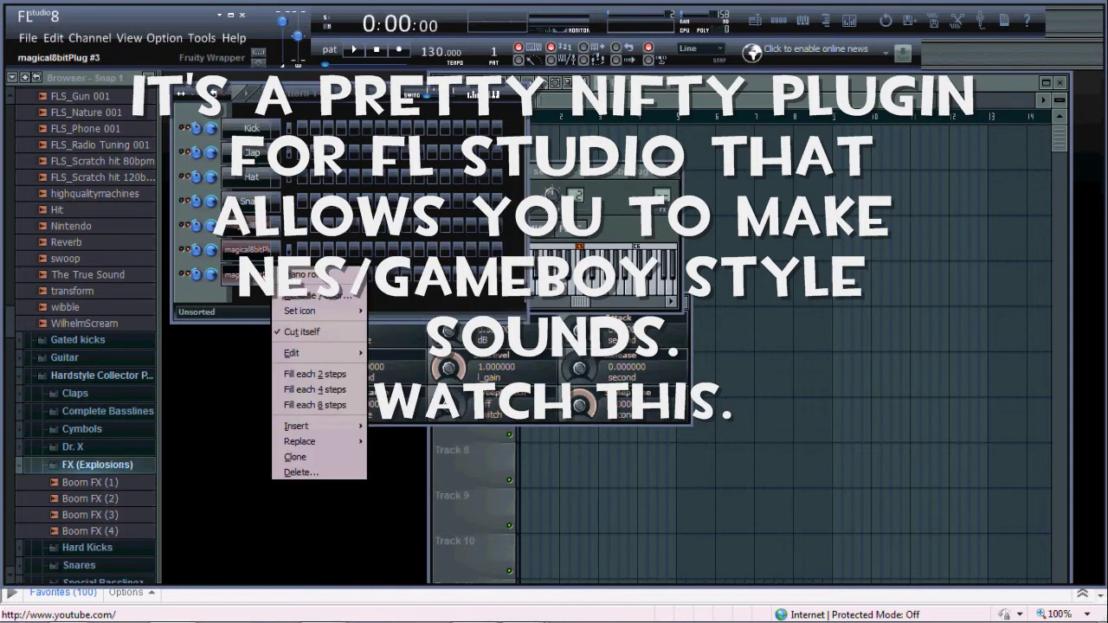
{"action": "left_click", "coordinate": [316, 274]}
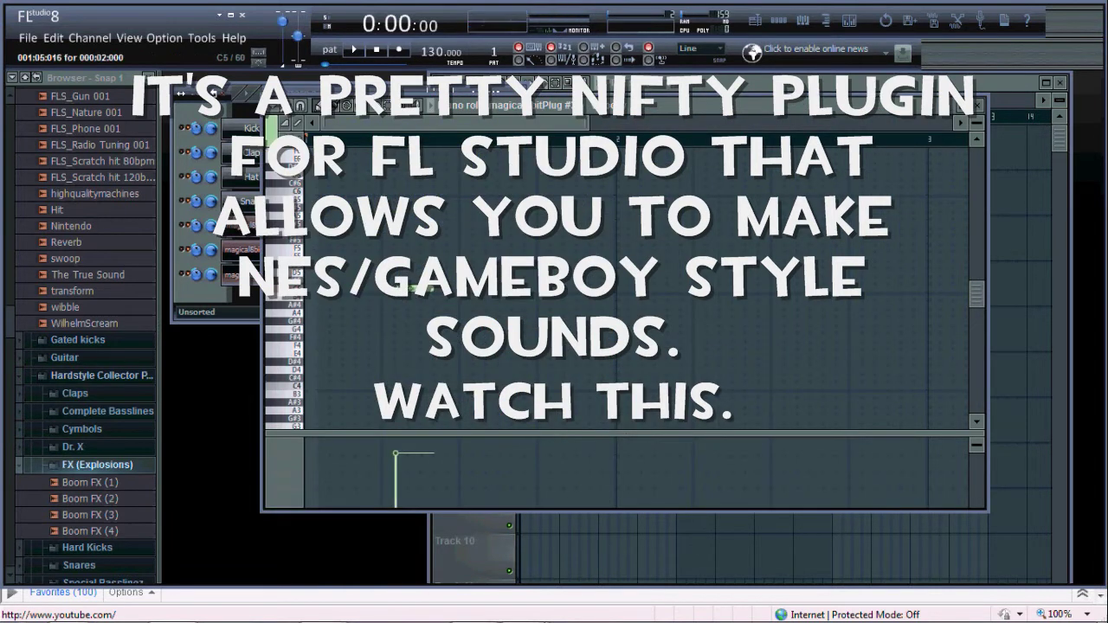
{"action": "left_click_drag", "start_coordinate": [403, 289], "coordinate": [391, 286]}
{"action": "left_click", "coordinate": [392, 378]}
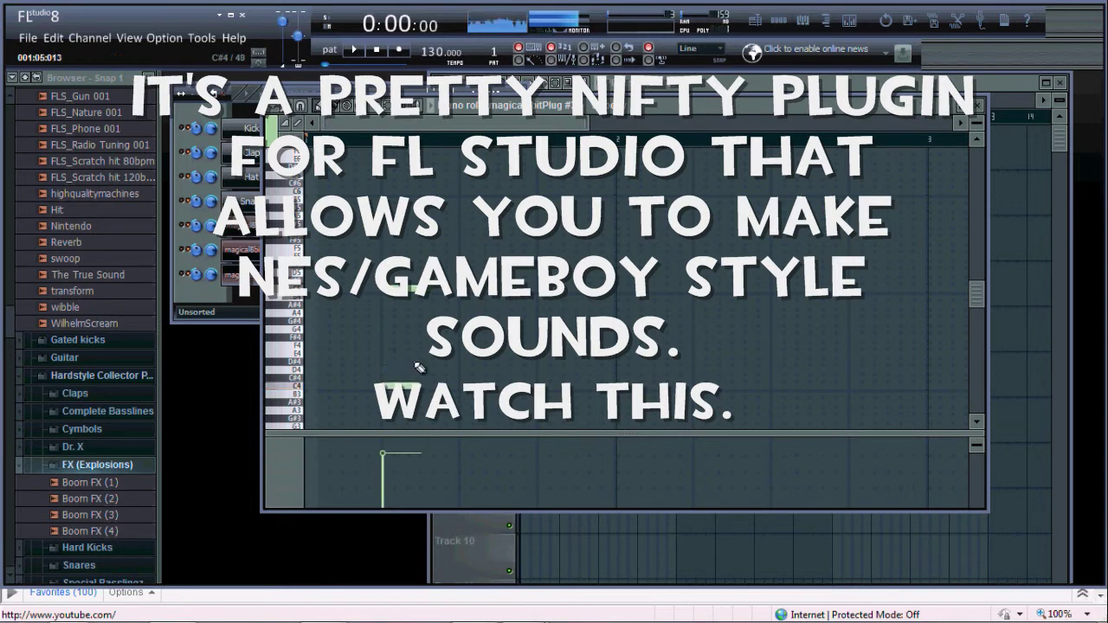
{"action": "left_click", "coordinate": [356, 50]}
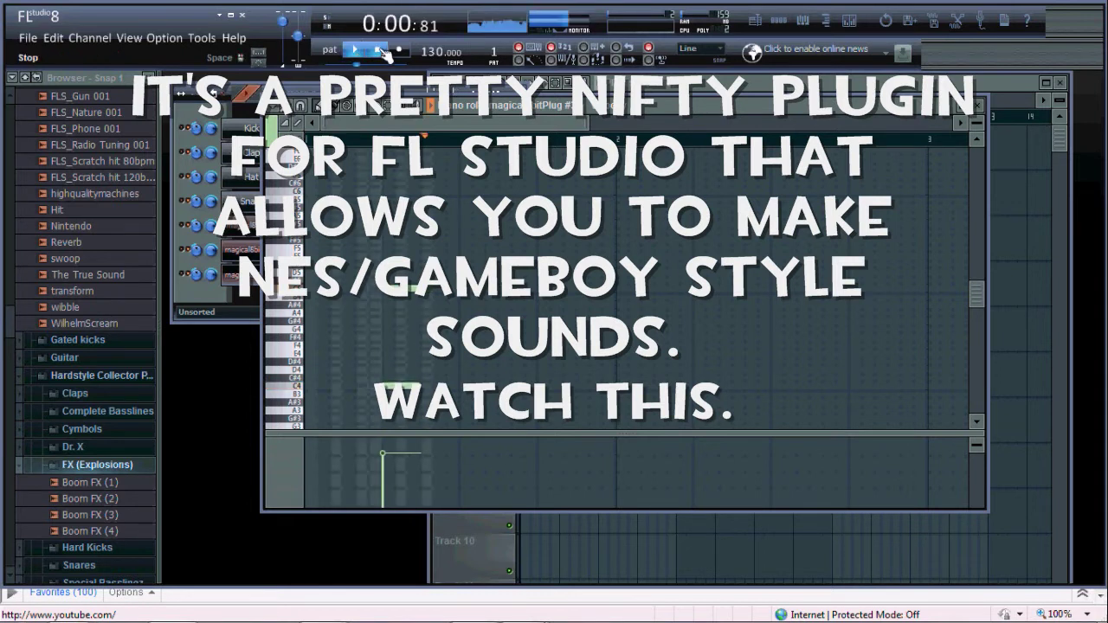
{"action": "key", "text": "space"}
Repeat the C5 and C4 note pair on beat 4 of bar 1 and beat 2 of bar 2, with another pair just before beat 4.
{"action": "left_click", "coordinate": [551, 291]}
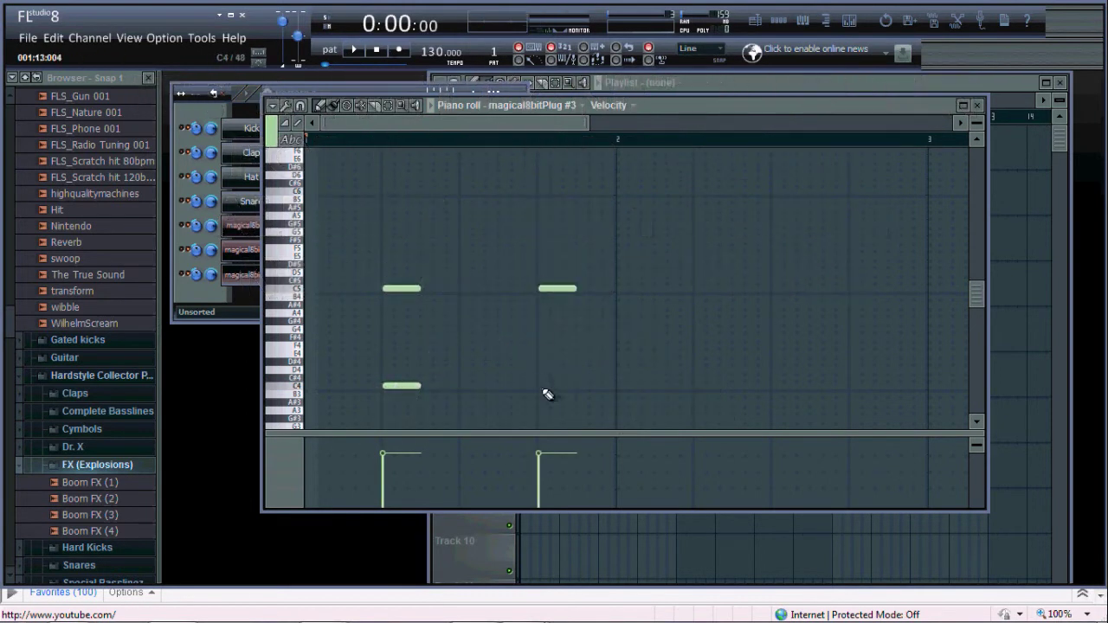
{"action": "left_click", "coordinate": [701, 287]}
{"action": "left_click", "coordinate": [853, 290]}
{"action": "left_click", "coordinate": [842, 386]}
Shorten all the notes together with piano roll snapping set to none, then set the snap to Cell.
{"action": "key", "text": "ctrl+a"}
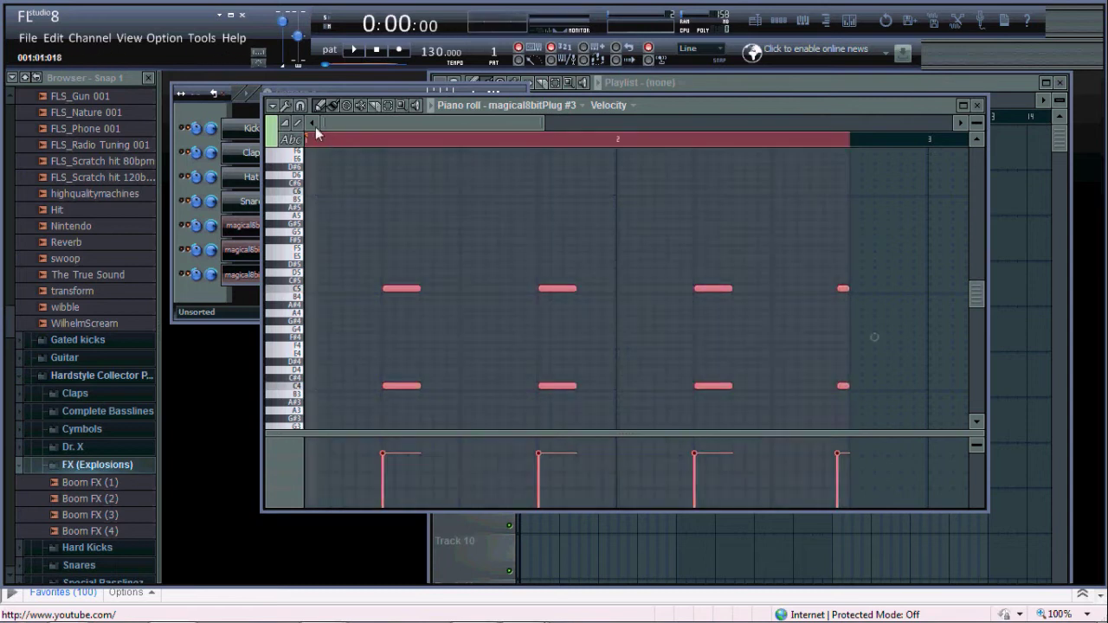
{"action": "left_click", "coordinate": [301, 106]}
{"action": "left_click", "coordinate": [322, 177]}
{"action": "left_click", "coordinate": [301, 106]}
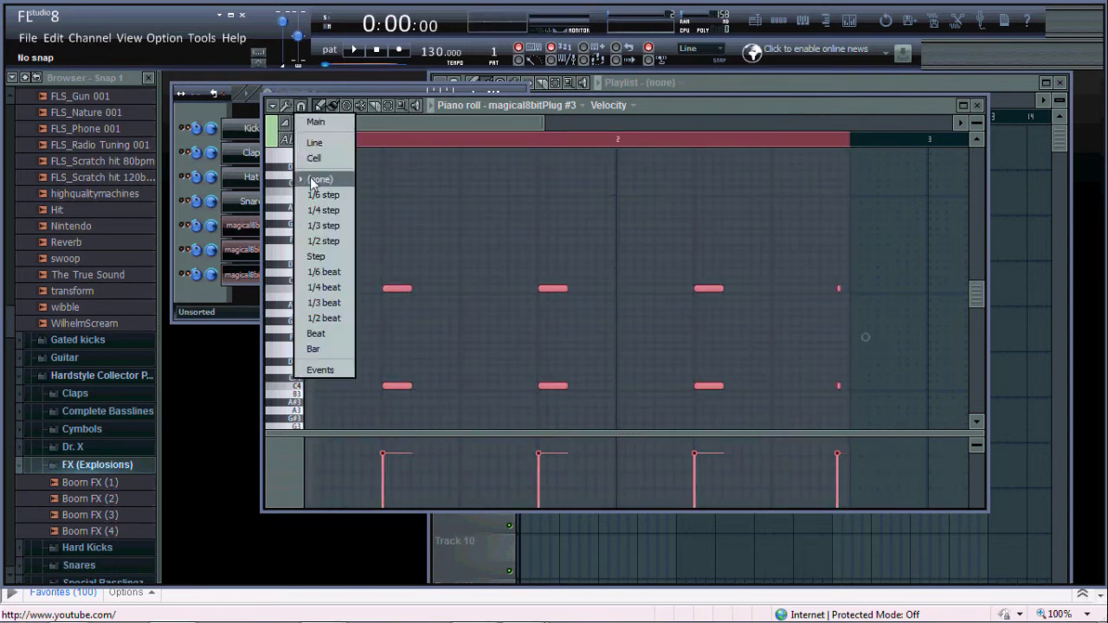
{"action": "left_click", "coordinate": [323, 157]}
{"action": "left_click", "coordinate": [325, 154]}
Add a C5 and C4 note pair on beat 4 of bar 2 and start playback.
{"action": "left_click", "coordinate": [857, 288]}
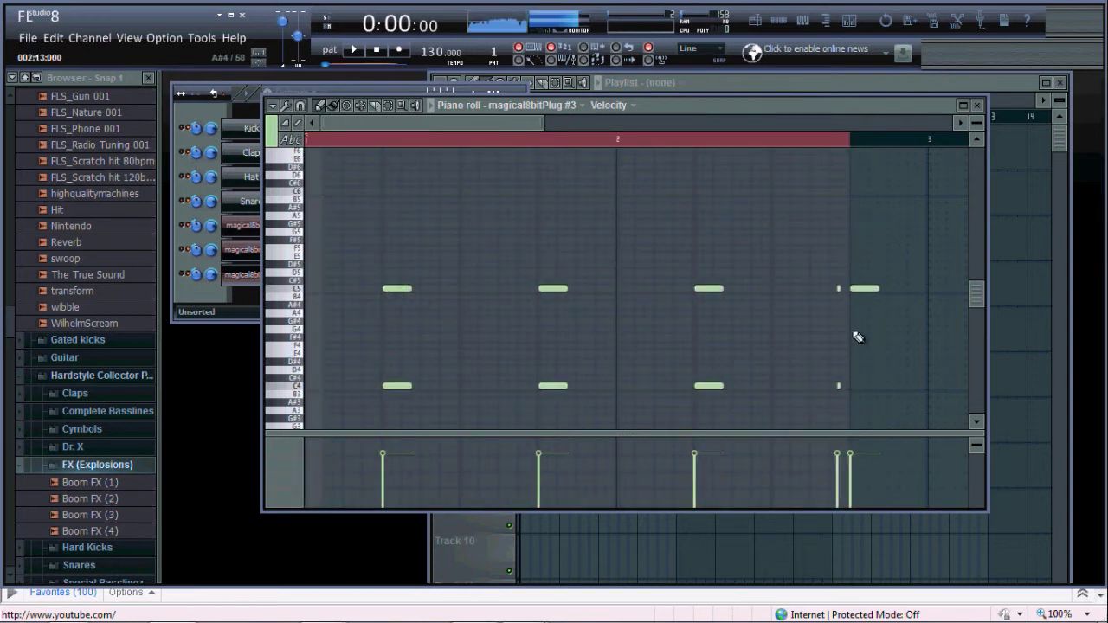
{"action": "left_click", "coordinate": [857, 386]}
{"action": "left_click", "coordinate": [355, 50]}
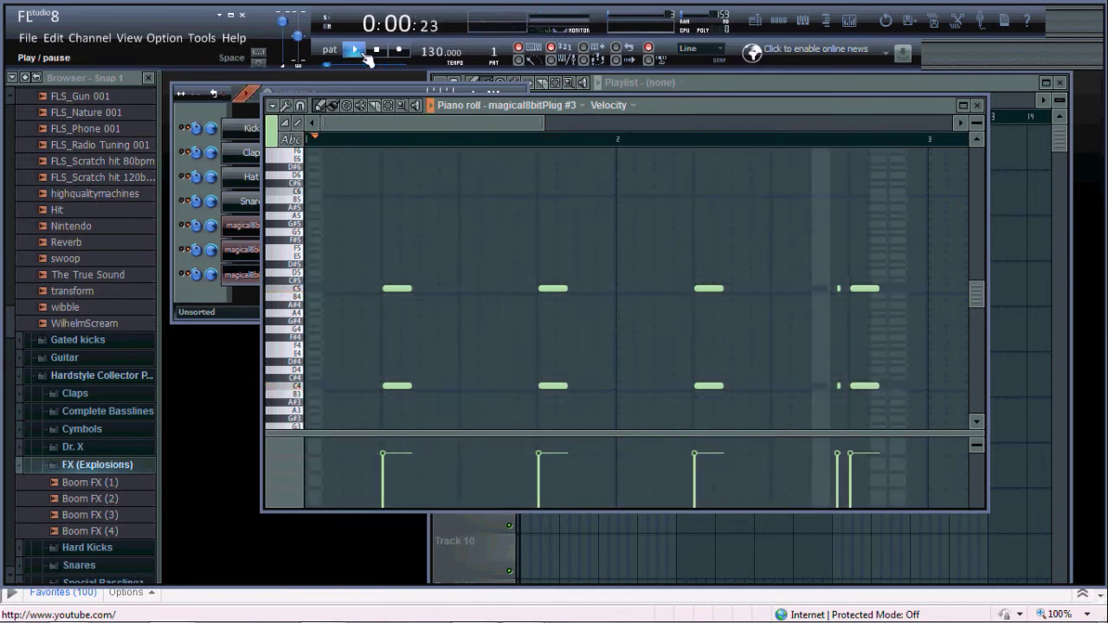
Add a short C5 and C4 pair at step 10 of bar 2, move the existing short pair to step 12, and end playback.
{"action": "left_click", "coordinate": [793, 288]}
{"action": "left_click", "coordinate": [793, 387]}
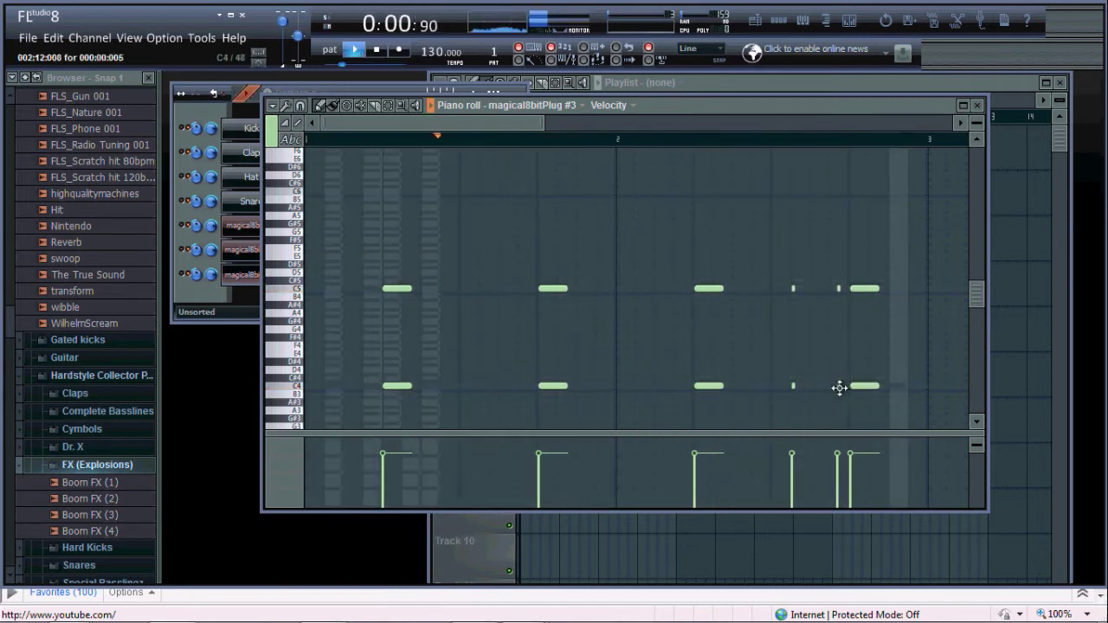
{"action": "mouse_move", "coordinate": [838, 387]}
{"action": "left_mouse_down"}
{"action": "mouse_move", "coordinate": [820, 386]}
{"action": "mouse_move", "coordinate": [833, 386]}
{"action": "left_mouse_up"}
{"action": "left_click_drag", "start_coordinate": [839, 288], "coordinate": [836, 287]}
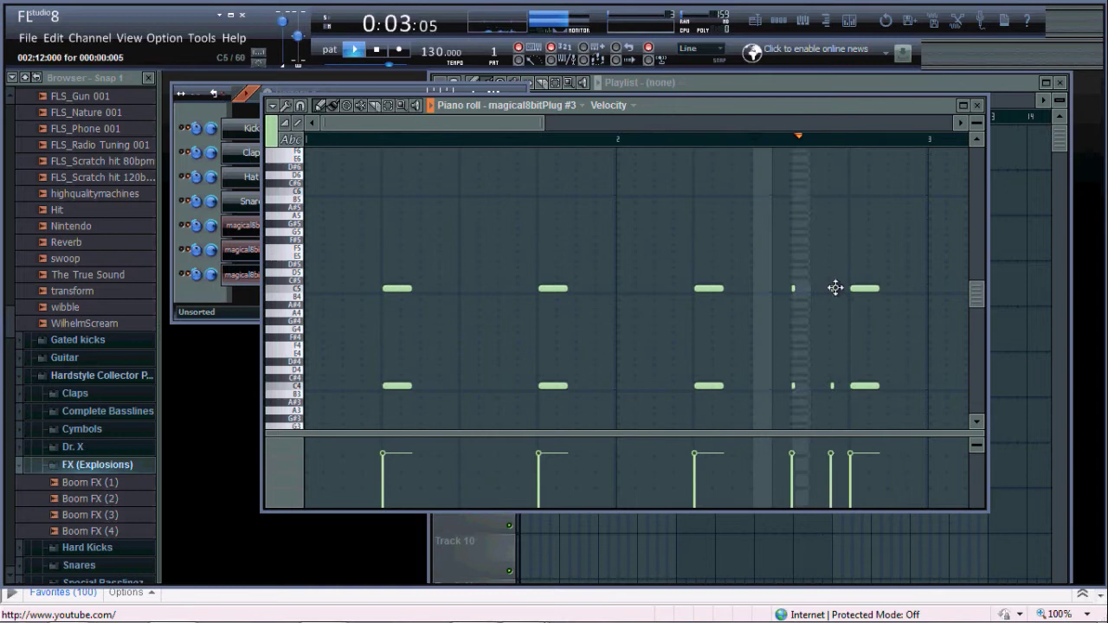
{"action": "left_click", "coordinate": [977, 105]}
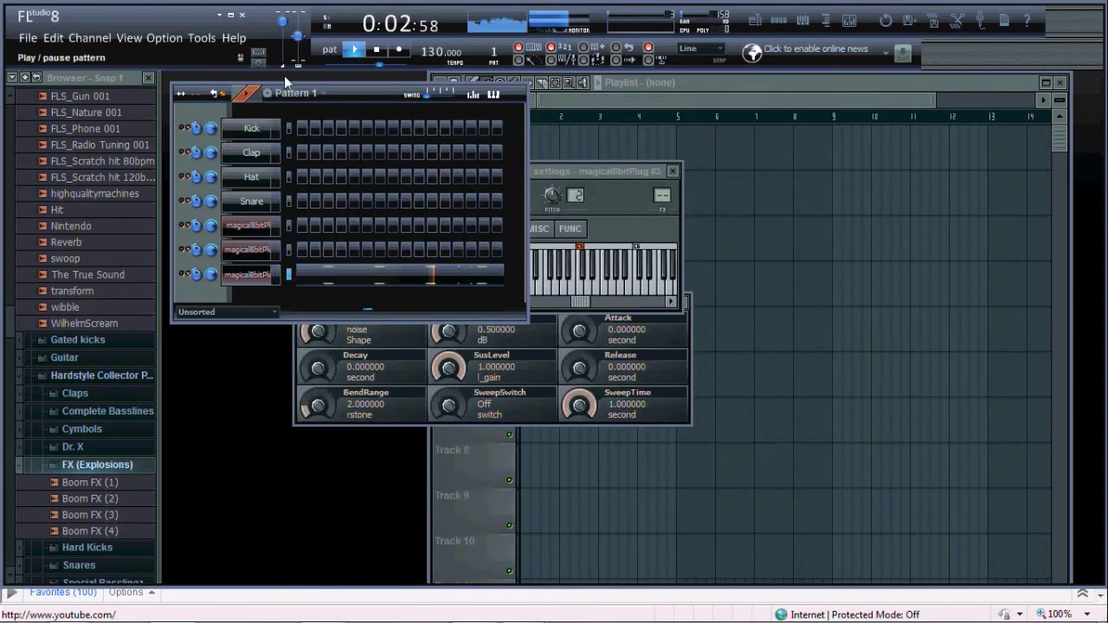
{"action": "left_click", "coordinate": [377, 49]}
Set magical8bitPlug #2's OscKind to triangle and audition its sound on the test keyboard.
{"action": "left_click", "coordinate": [248, 251]}
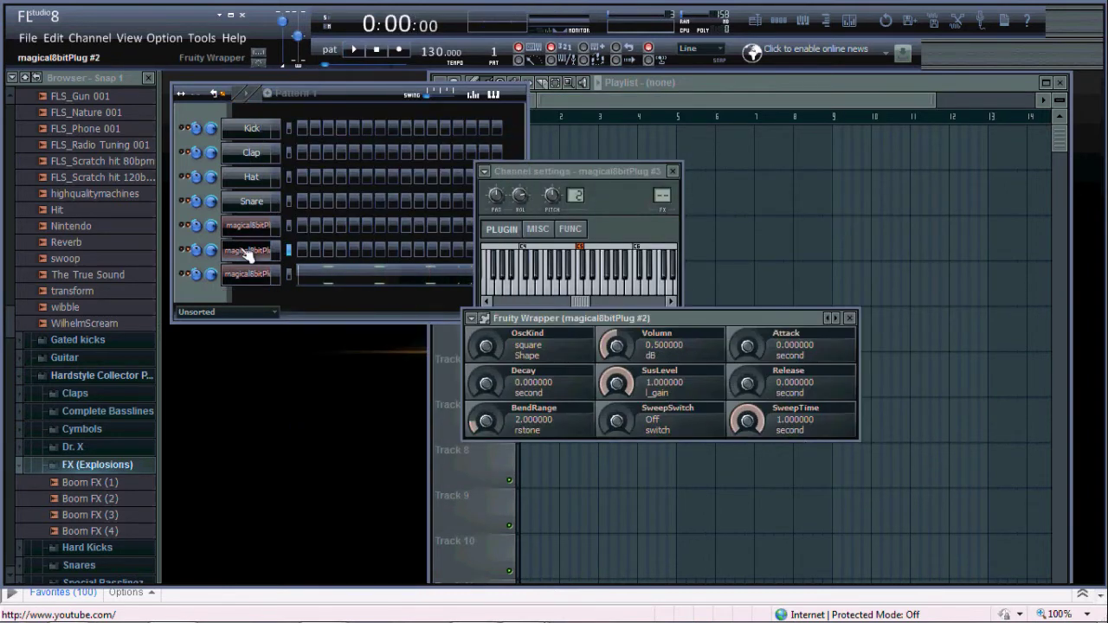
{"action": "left_click", "coordinate": [559, 281]}
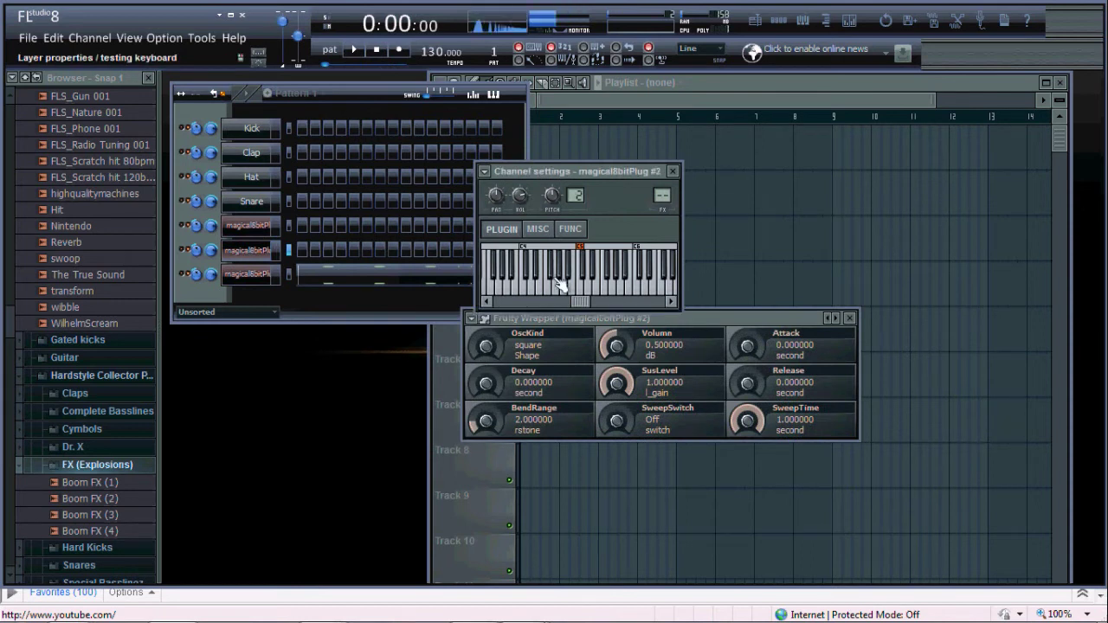
{"action": "left_click", "coordinate": [591, 284]}
{"action": "left_click", "coordinate": [492, 319]}
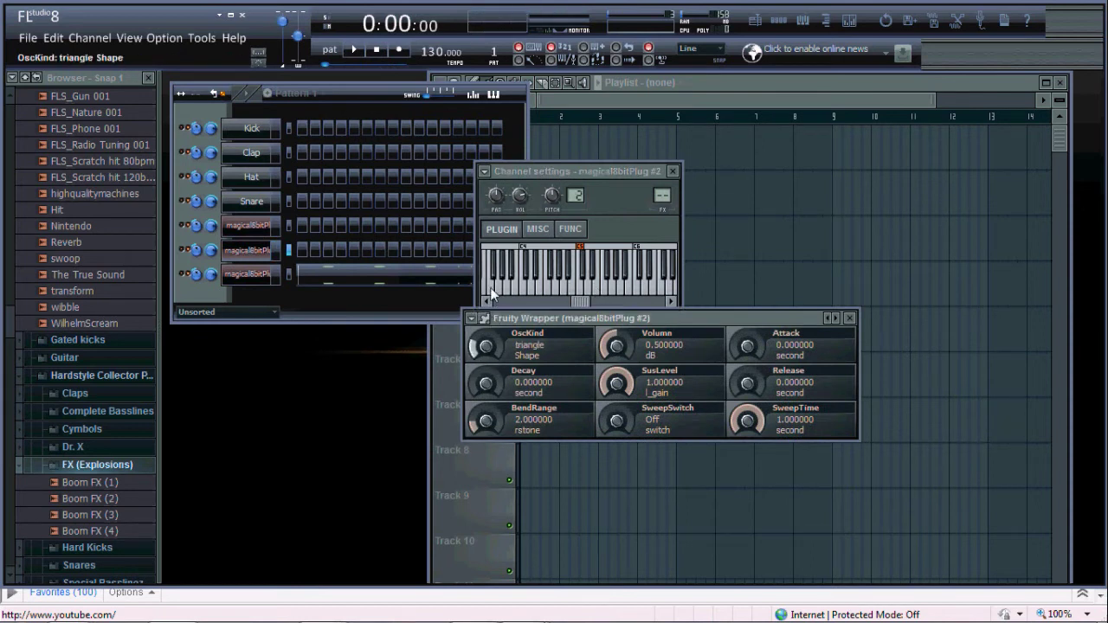
{"action": "left_click_drag", "start_coordinate": [582, 302], "coordinate": [572, 301]}
{"action": "left_click", "coordinate": [579, 294]}
{"action": "left_click", "coordinate": [608, 294]}
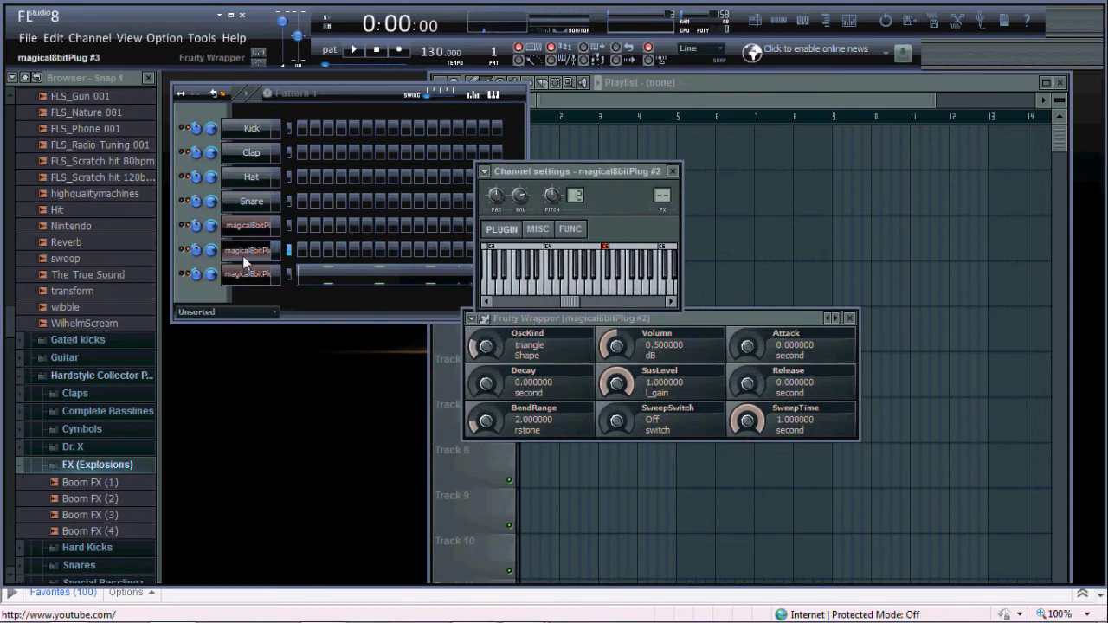
Write a bass note on every beat of two bars for magical8bitPlug #2, using A3 six times and A#3 for the final two.
{"action": "right_click", "coordinate": [247, 253]}
{"action": "left_click", "coordinate": [294, 252]}
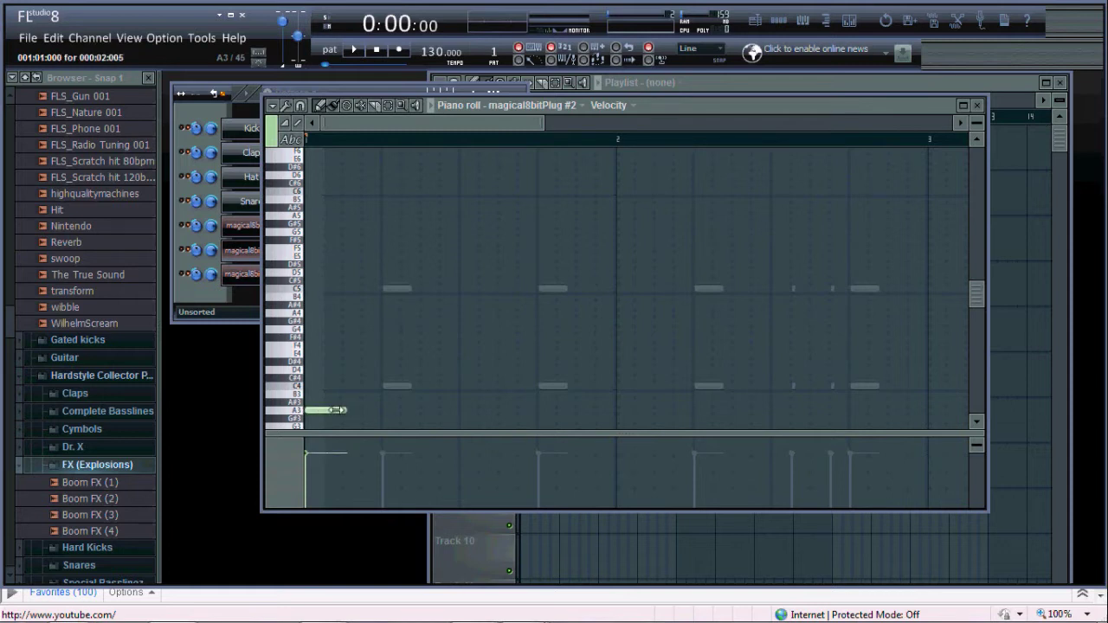
{"action": "left_click", "coordinate": [391, 411]}
{"action": "left_click", "coordinate": [548, 412]}
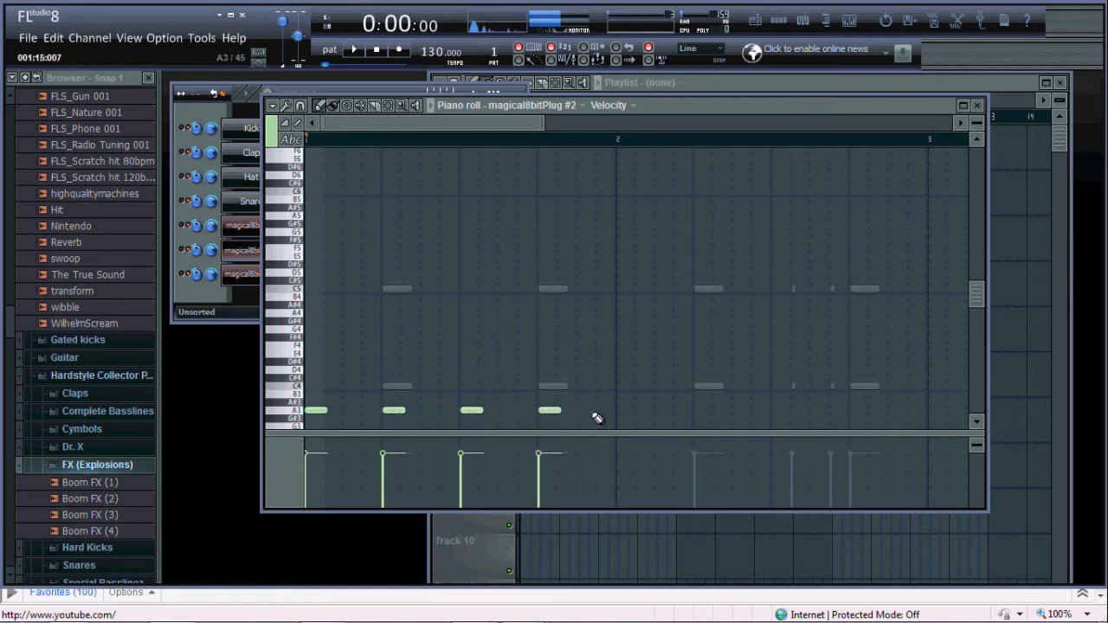
{"action": "left_click", "coordinate": [705, 418]}
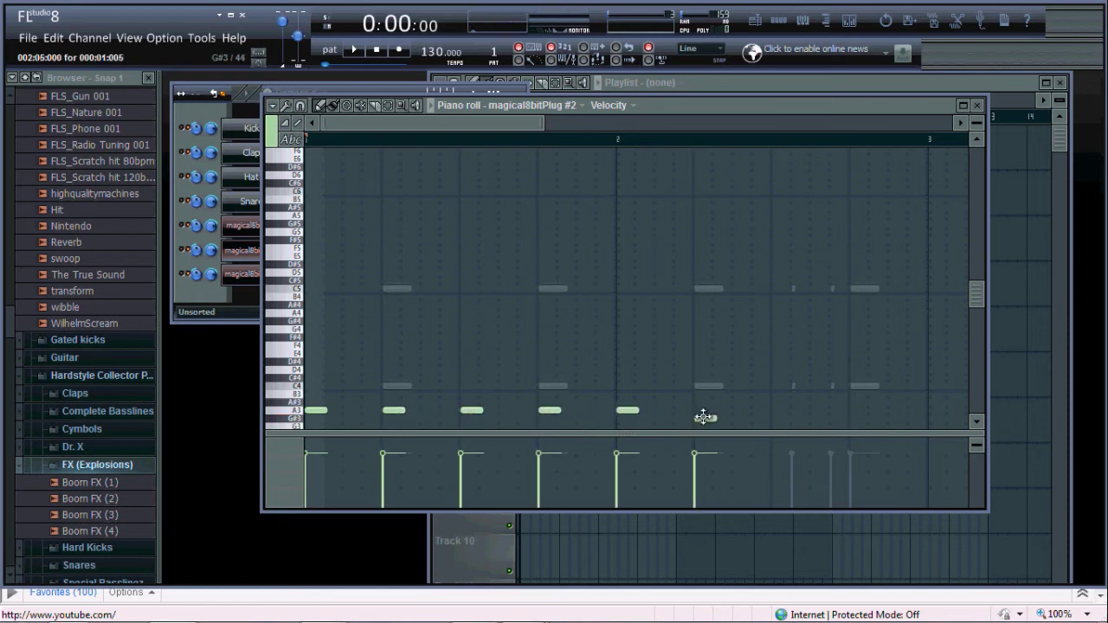
{"action": "left_click", "coordinate": [776, 402]}
{"action": "left_click", "coordinate": [862, 404]}
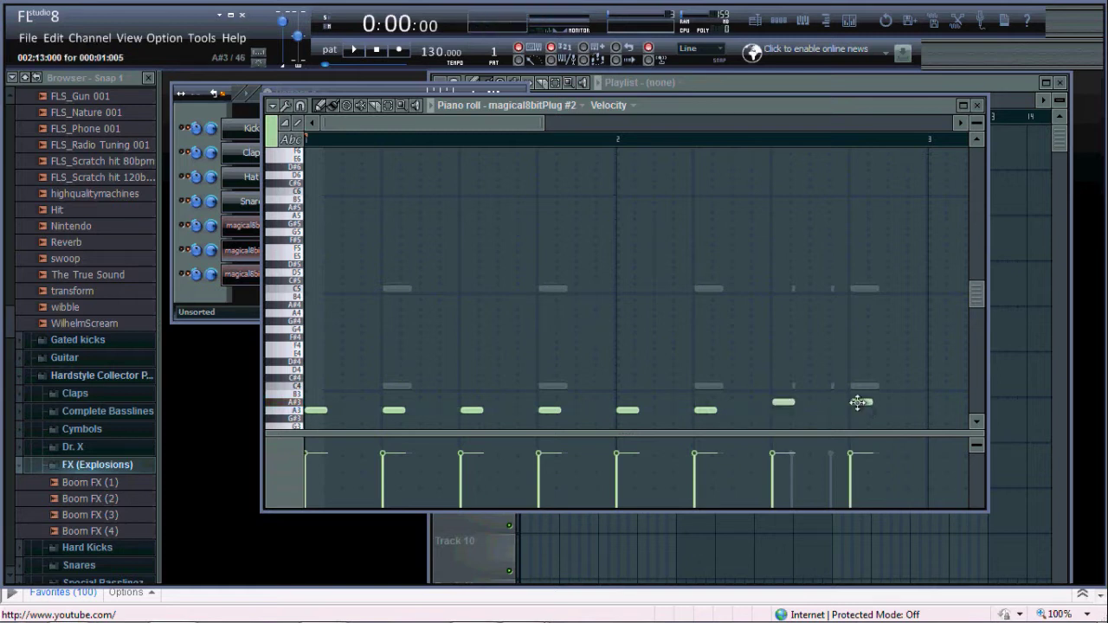
Duplicate all the bass notes one octave higher, shifted half a beat later, and play the pattern back.
{"action": "key", "text": "ctrl+a"}
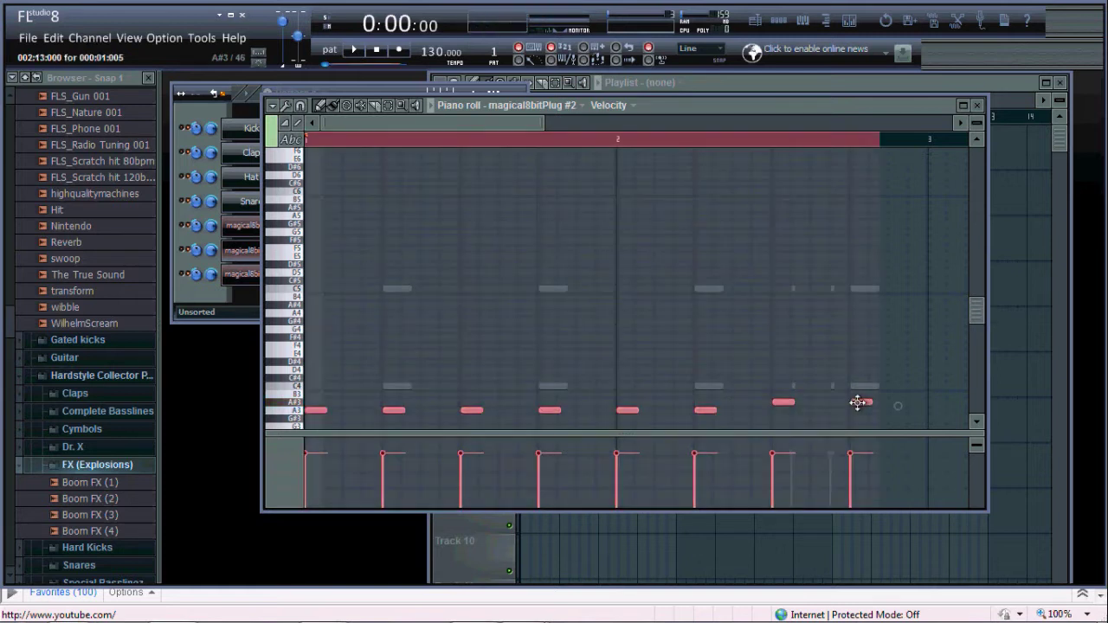
{"action": "key", "text": "ctrl+v"}
{"action": "key", "text": "ctrl+Up"}
{"action": "left_click_drag", "start_coordinate": [322, 213], "coordinate": [360, 213]}
{"action": "key", "text": "space"}
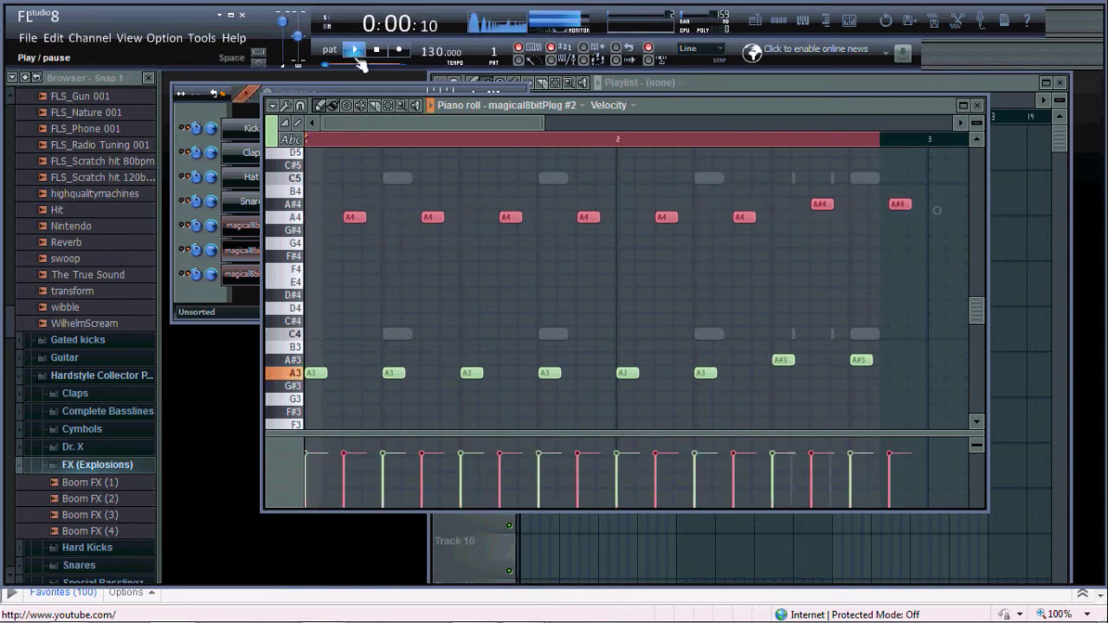
{"action": "left_click", "coordinate": [977, 105]}
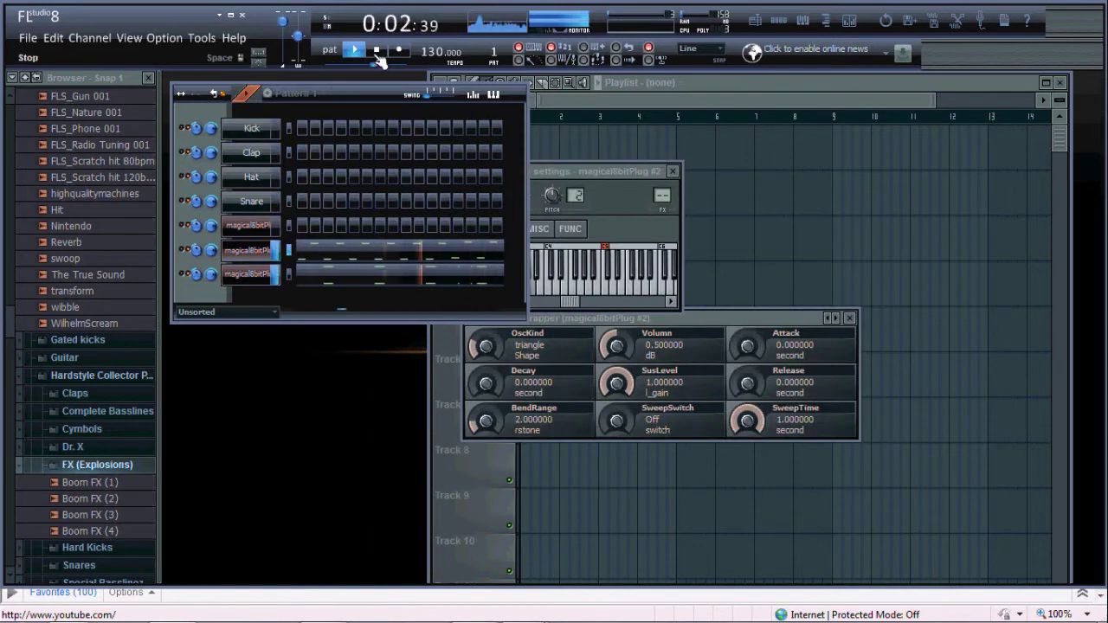
{"action": "left_click", "coordinate": [377, 52]}
Lay four Pattern 1 clips back to back on Track 1 of the playlist, filling bars 1 to 8.
{"action": "left_click", "coordinate": [554, 149]}
{"action": "left_click", "coordinate": [506, 100]}
{"action": "left_click_drag", "start_coordinate": [541, 148], "coordinate": [788, 149]}
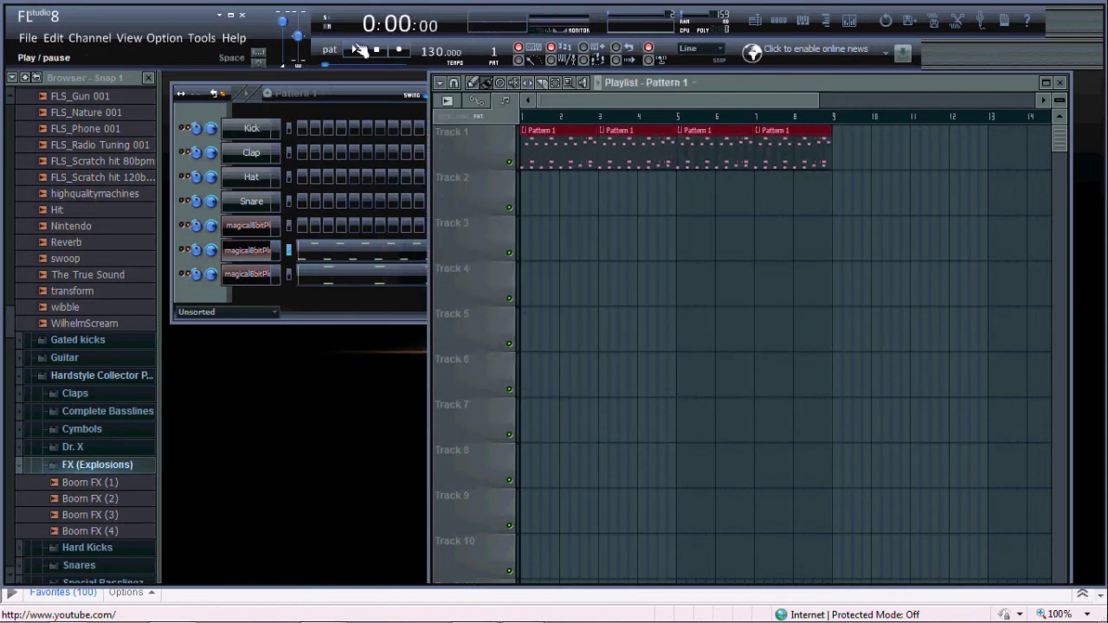
{"action": "left_click", "coordinate": [356, 50]}
{"action": "left_click", "coordinate": [378, 52]}
Check the first magical8bitPlug channel's sound, then start a second pattern named 2.
{"action": "left_click", "coordinate": [251, 251]}
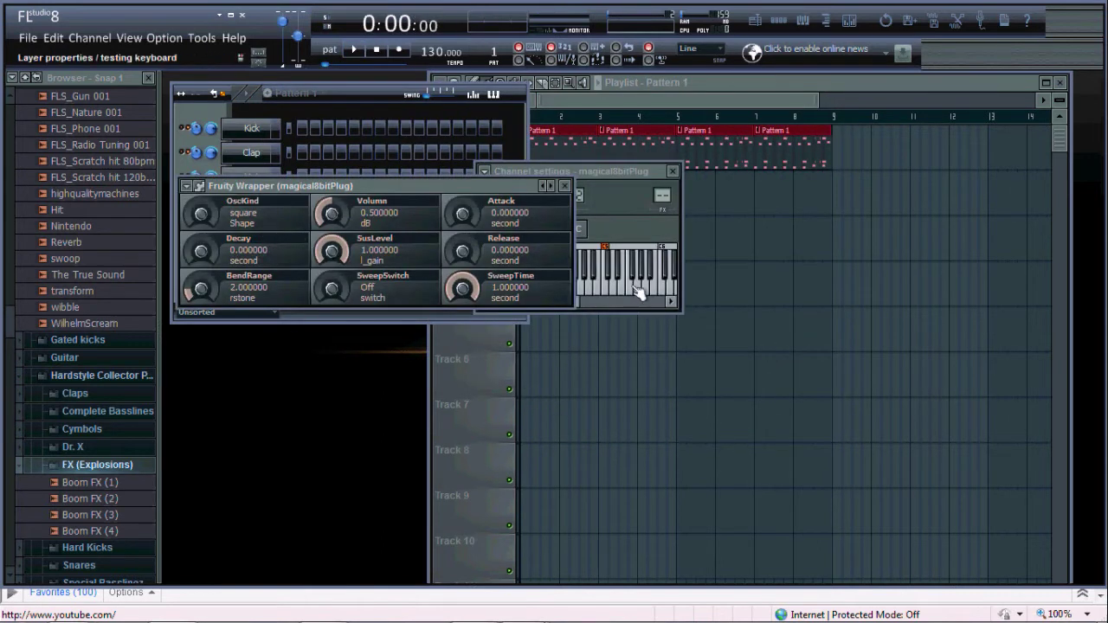
{"action": "left_click", "coordinate": [564, 186]}
{"action": "left_click", "coordinate": [267, 92]}
{"action": "type", "text": "2"}
{"action": "key", "text": "Return"}
Start a melody in the first magical8bitPlug's piano roll with A5 on beat 1, followed by short A5 and E5 notes.
{"action": "right_click", "coordinate": [261, 229]}
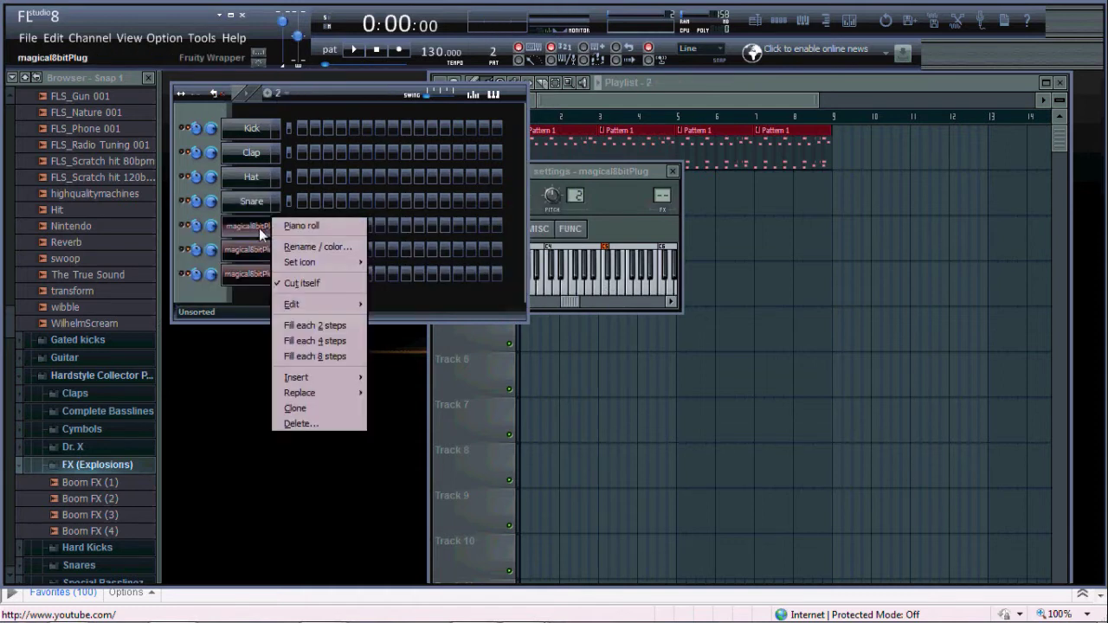
{"action": "left_click", "coordinate": [301, 225]}
{"action": "left_click", "coordinate": [326, 257]}
{"action": "mouse_move", "coordinate": [326, 257]}
{"action": "left_mouse_down"}
{"action": "mouse_move", "coordinate": [314, 200]}
{"action": "mouse_move", "coordinate": [349, 215]}
{"action": "mouse_move", "coordinate": [311, 216]}
{"action": "left_mouse_up"}
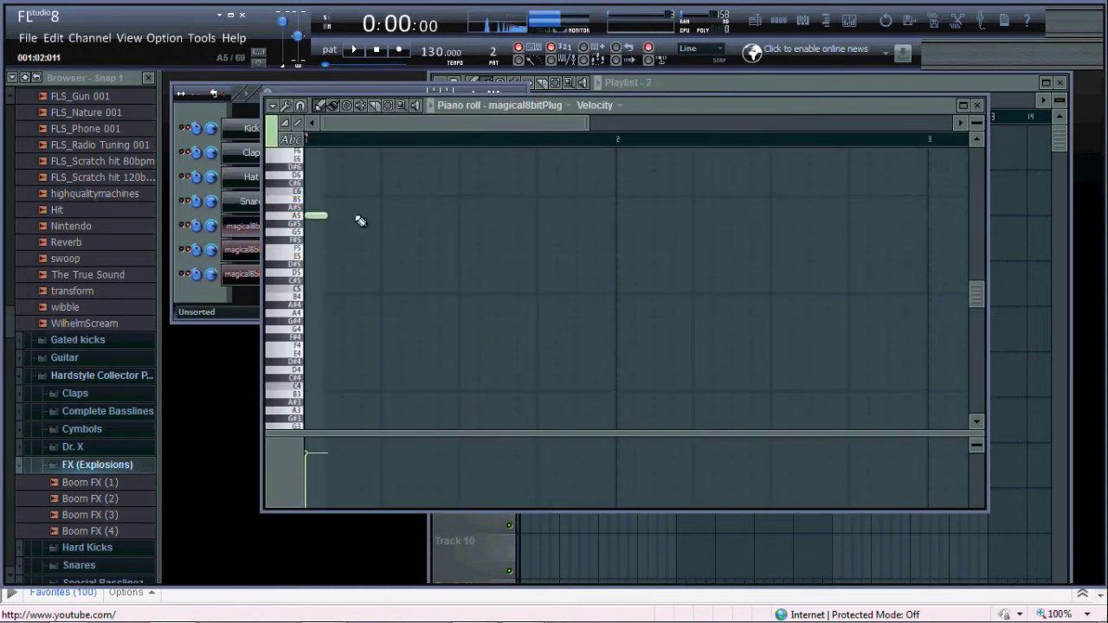
{"action": "left_click", "coordinate": [357, 218]}
{"action": "left_click", "coordinate": [370, 247]}
{"action": "left_click_drag", "start_coordinate": [370, 246], "coordinate": [364, 256]}
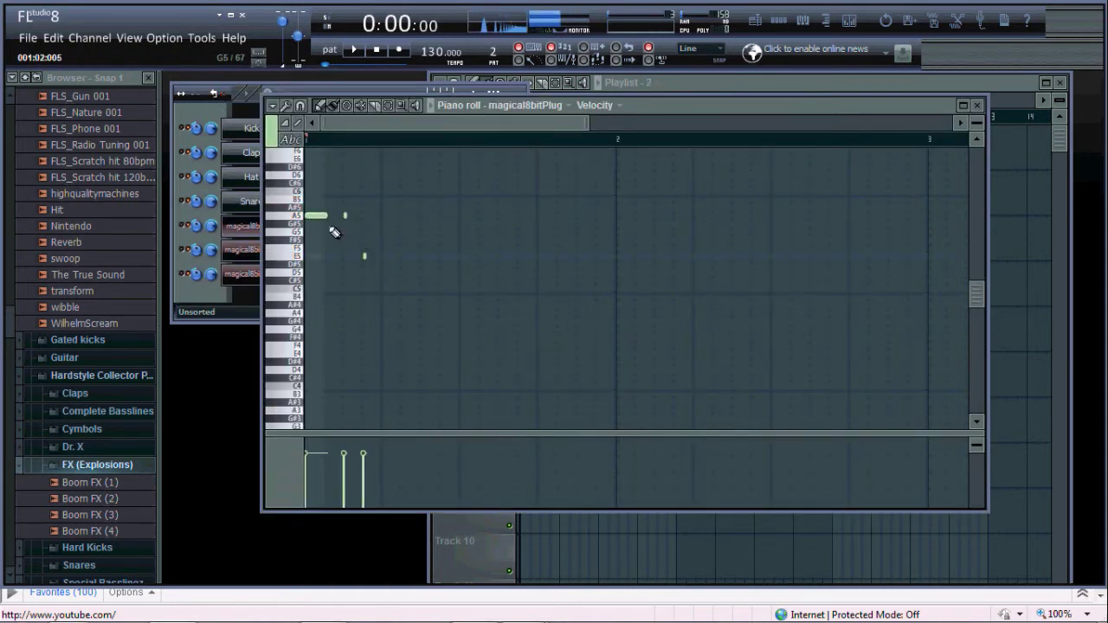
Continue the descending melody through E5, C5 and A4 on beats 2 to 4, end it on a short E4, and play it back.
{"action": "left_click", "coordinate": [545, 313]}
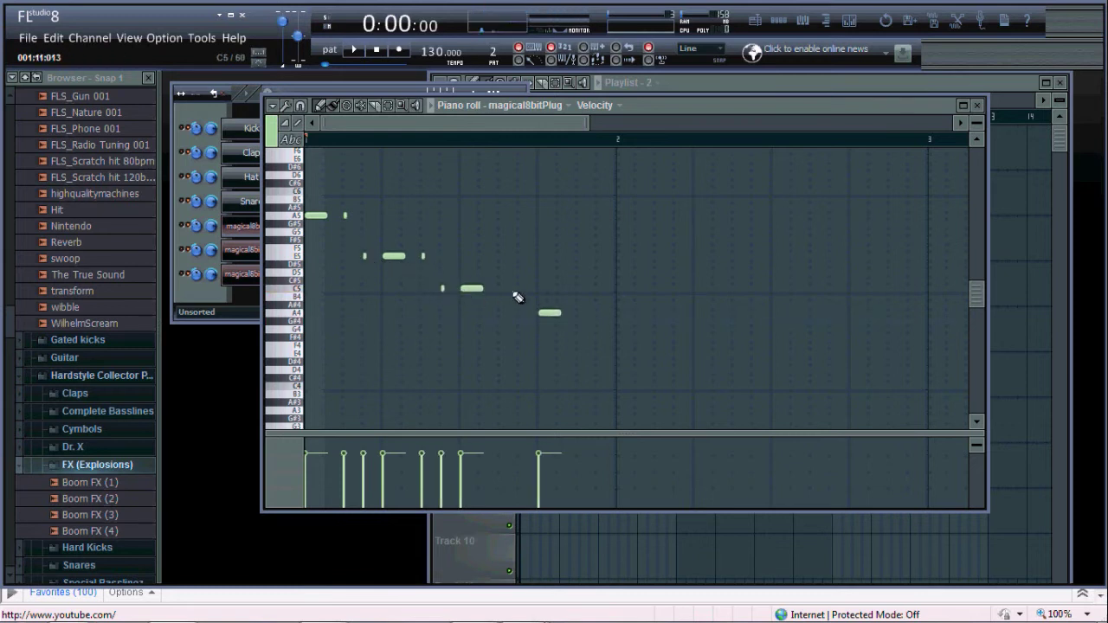
{"action": "left_click", "coordinate": [580, 313]}
{"action": "left_click", "coordinate": [600, 354]}
{"action": "left_click", "coordinate": [354, 50]}
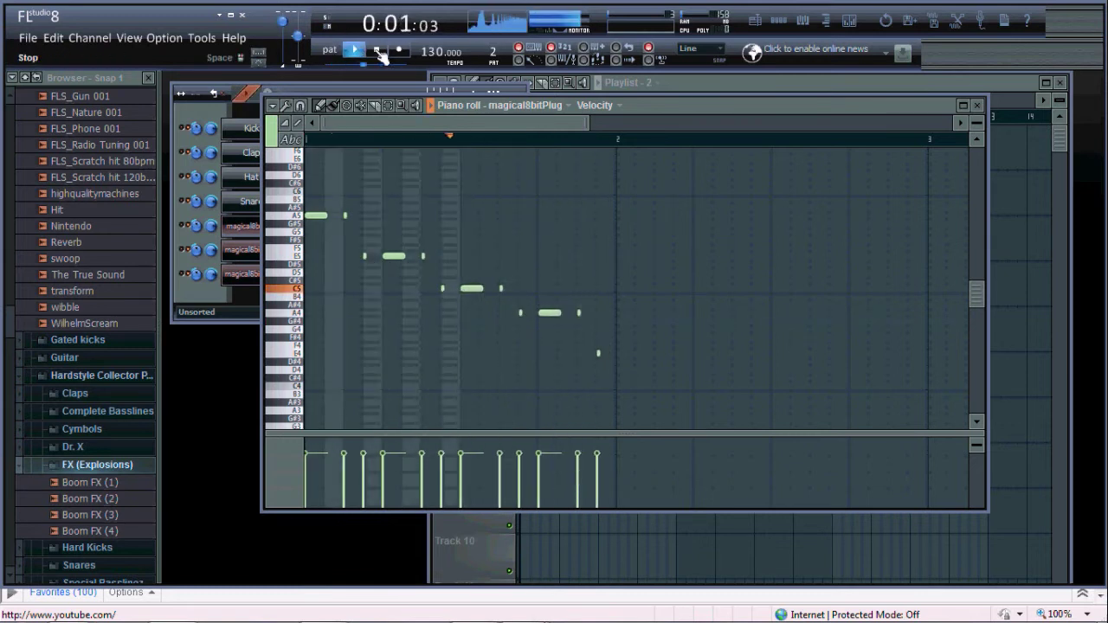
{"action": "left_click", "coordinate": [376, 51]}
Copy the whole one-bar melody and paste it into bar 2.
{"action": "key", "text": "ctrl+a"}
{"action": "key", "text": "ctrl+c"}
{"action": "left_click_drag", "start_coordinate": [475, 124], "coordinate": [583, 128]}
{"action": "key", "text": "ctrl+v"}
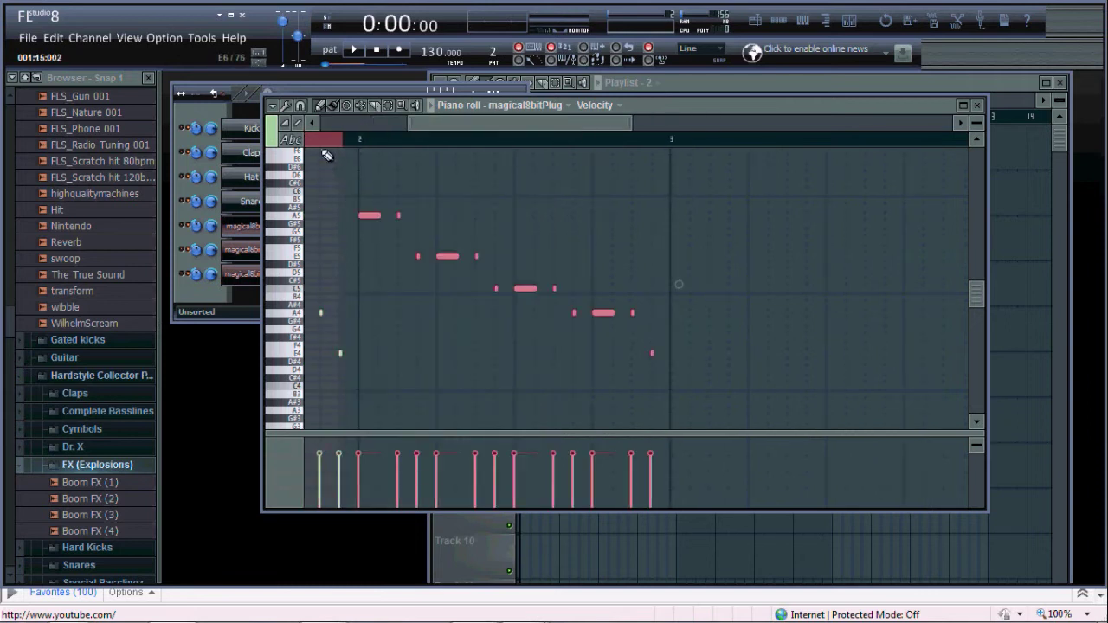
In bar 2, raise the beat 3 C5 notes to F5 and the beat 4 A4 notes to A#4, and play the pattern.
{"action": "left_click", "coordinate": [319, 140]}
{"action": "left_click_drag", "start_coordinate": [516, 257], "coordinate": [703, 353]}
{"action": "left_click", "coordinate": [321, 107]}
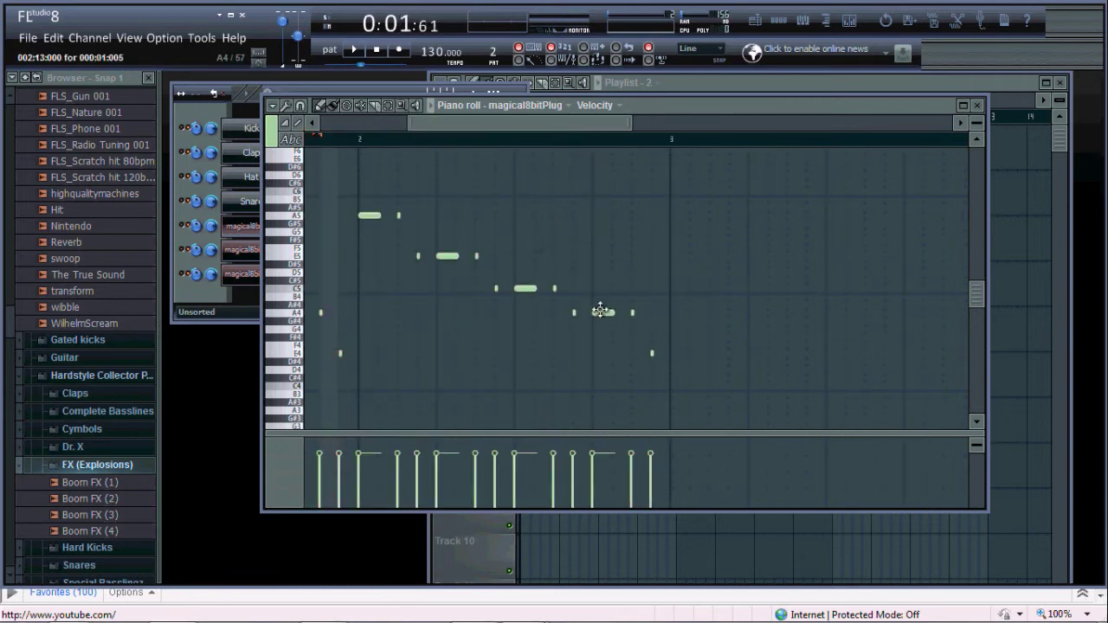
{"action": "left_click_drag", "start_coordinate": [632, 314], "coordinate": [632, 305]}
{"action": "left_click_drag", "start_coordinate": [574, 314], "coordinate": [554, 249]}
{"action": "left_click_drag", "start_coordinate": [522, 290], "coordinate": [522, 248]}
{"action": "left_click_drag", "start_coordinate": [496, 289], "coordinate": [496, 248]}
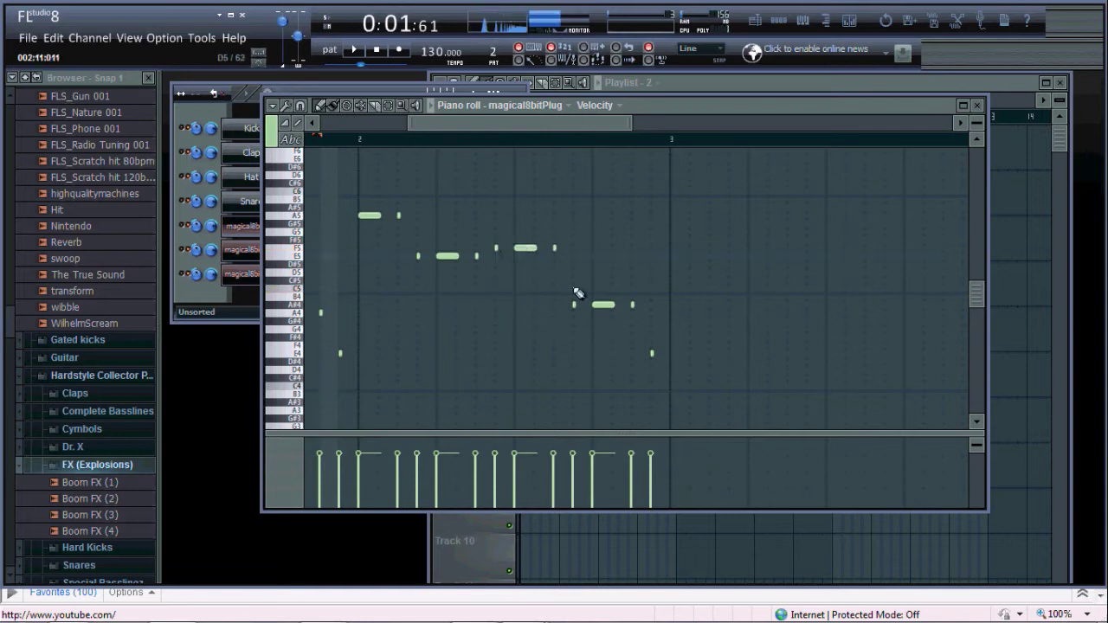
{"action": "left_click", "coordinate": [653, 354]}
{"action": "left_click", "coordinate": [354, 51]}
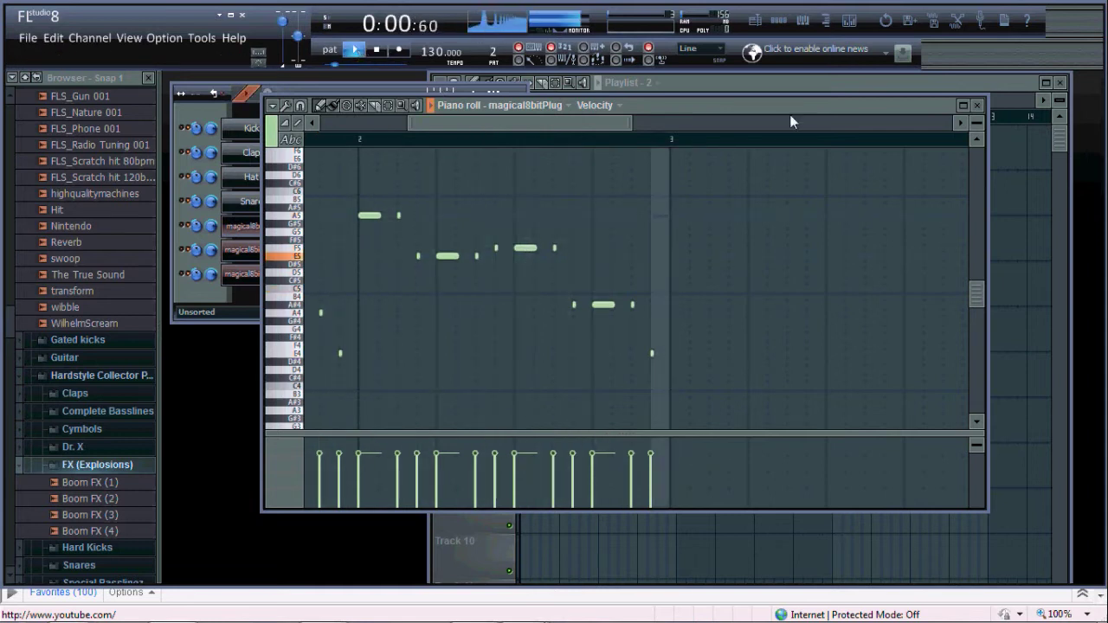
Place two clips of pattern 2 on Track 2 at bars 5 and 7 and play the arrangement in song mode.
{"action": "left_click", "coordinate": [978, 106]}
{"action": "left_click", "coordinate": [758, 194]}
{"action": "left_click_drag", "start_coordinate": [758, 194], "coordinate": [679, 194]}
{"action": "left_click", "coordinate": [789, 191]}
{"action": "left_click", "coordinate": [331, 50]}
{"action": "left_click", "coordinate": [353, 52]}
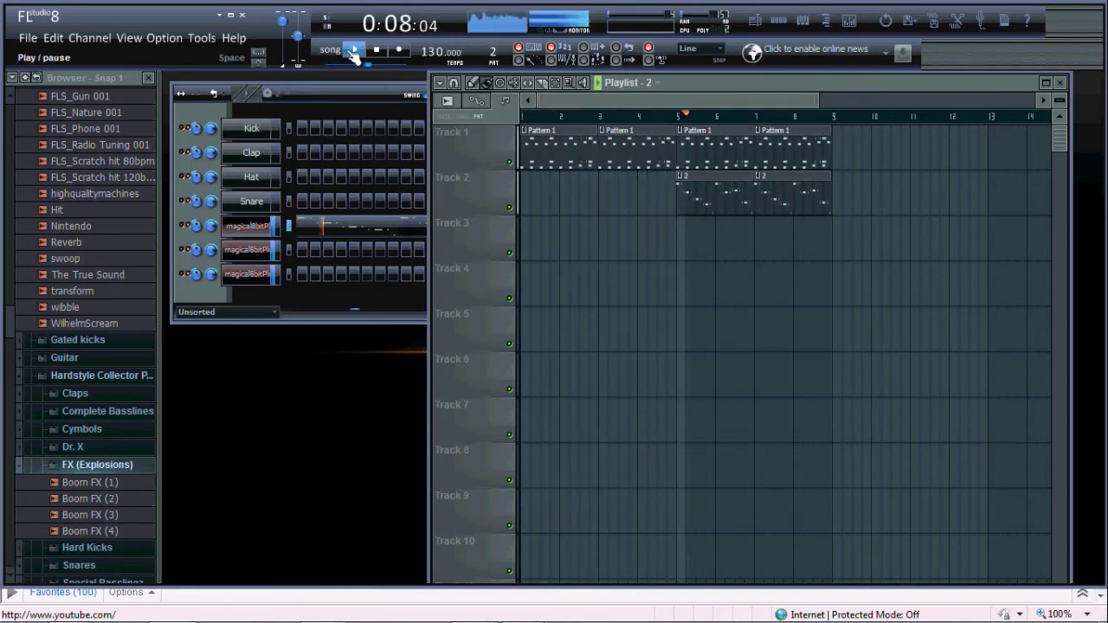
{"action": "left_click", "coordinate": [378, 51]}
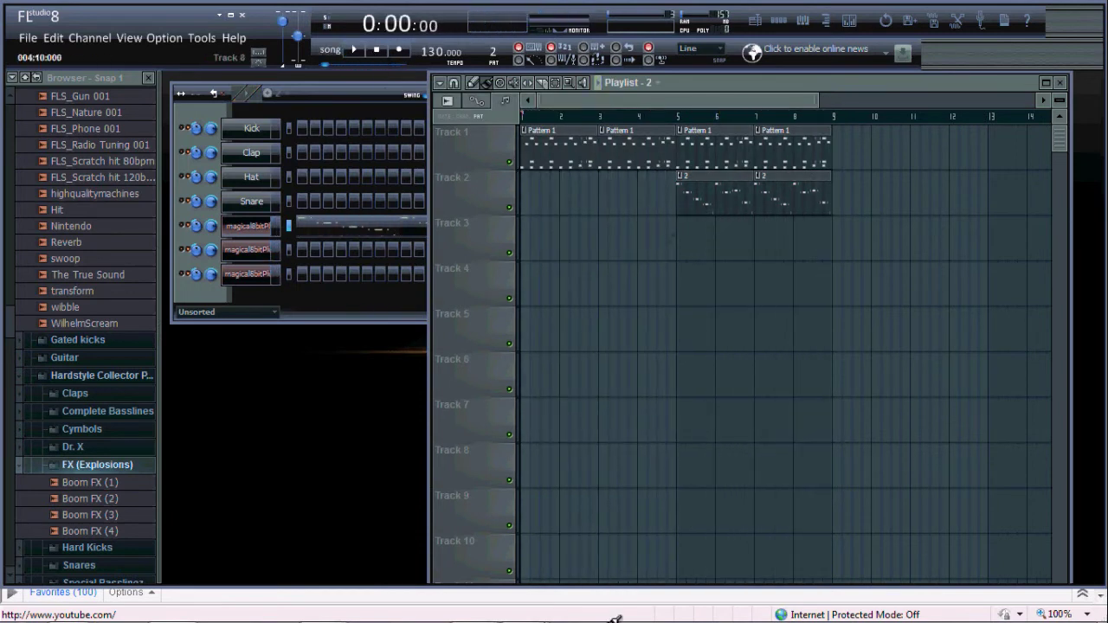
Play the song through the pattern 4 section on Track 2, which starts at bar 9.
{"action": "mouse_move", "coordinate": [508, 595]}
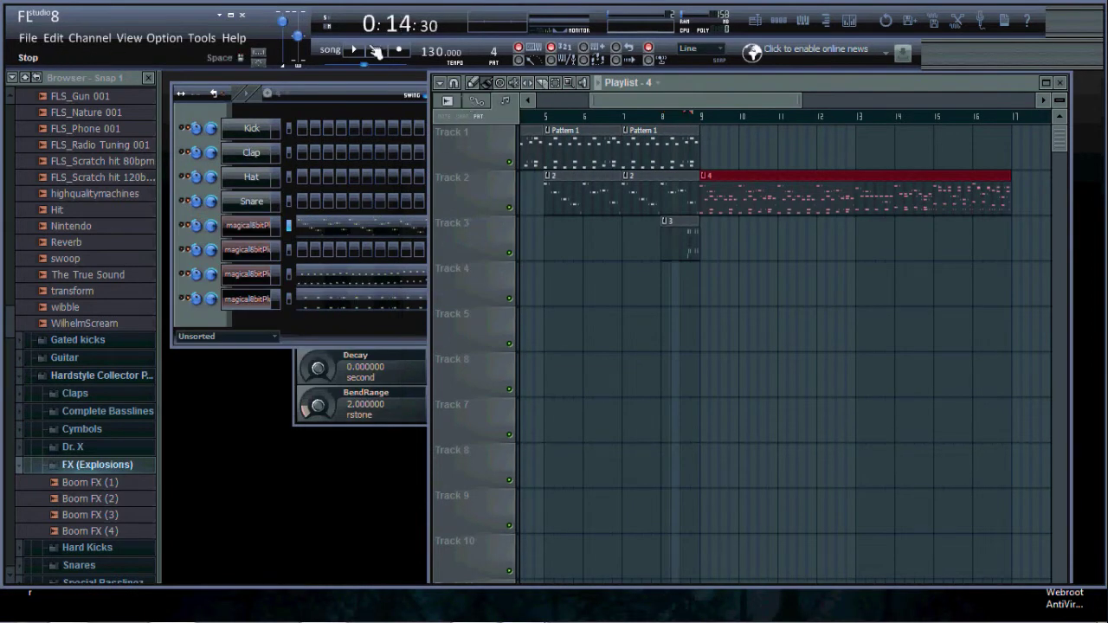
{"action": "left_click", "coordinate": [359, 51]}
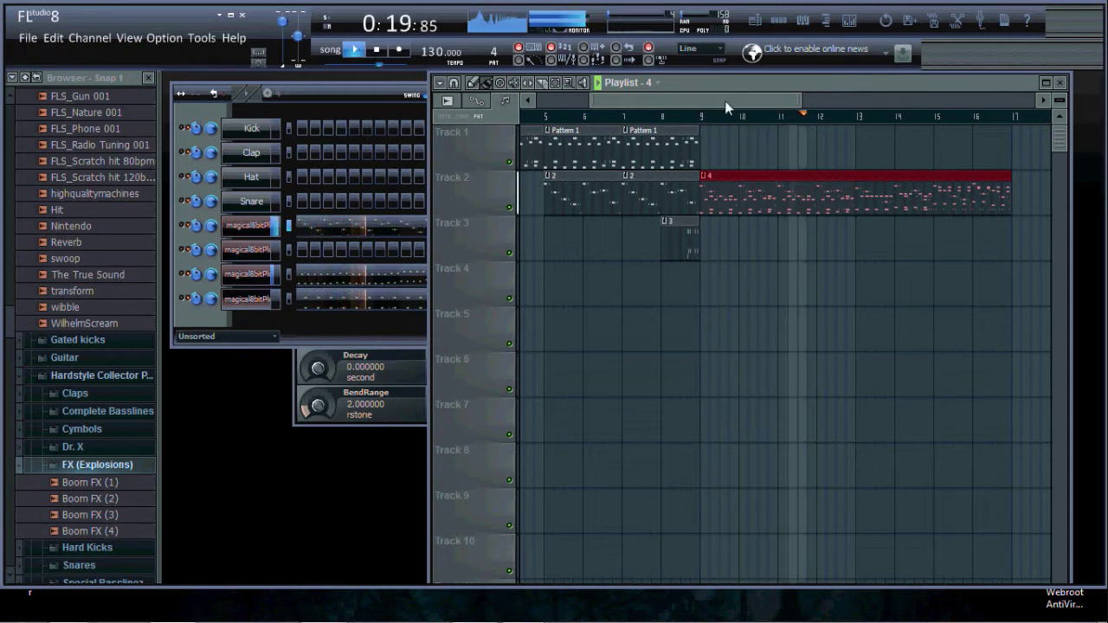
{"action": "left_click_drag", "start_coordinate": [725, 100], "coordinate": [784, 111]}
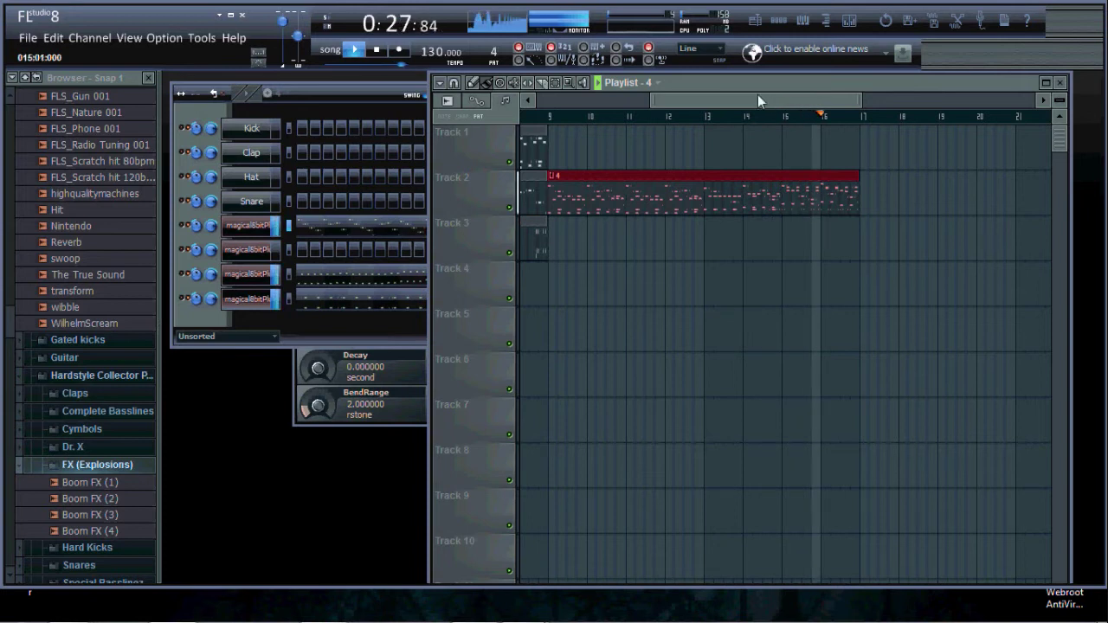
{"action": "left_click", "coordinate": [354, 49]}
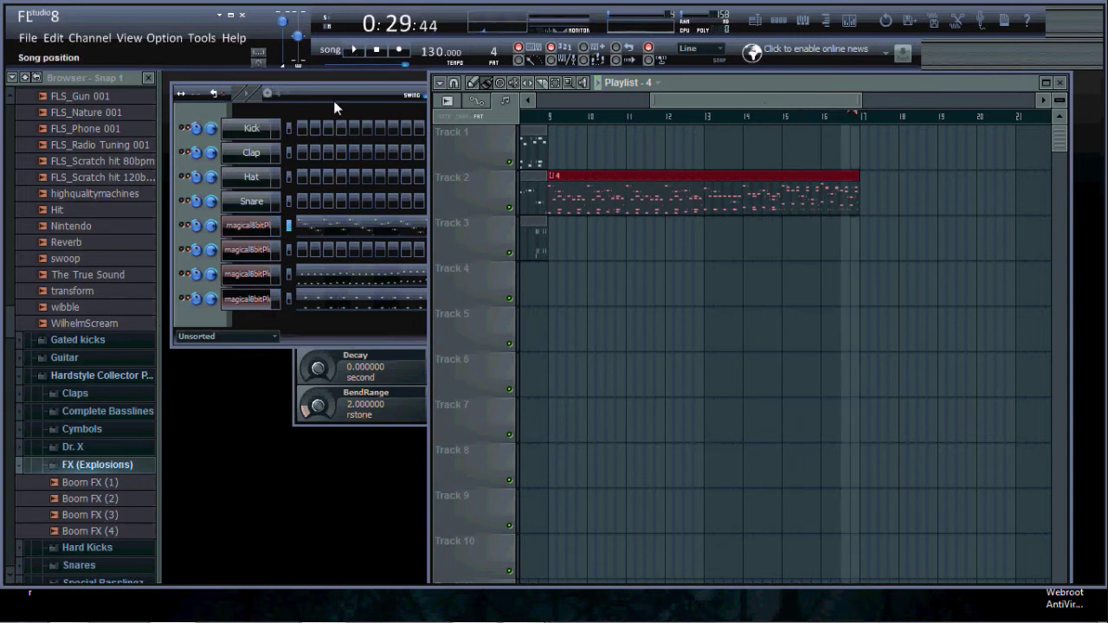
Start pattern 5 and fill bar 1 of magical8bitPlug #4's piano roll with A5 on beats 1 to 3, followed by G5 and B5.
{"action": "left_click", "coordinate": [268, 94]}
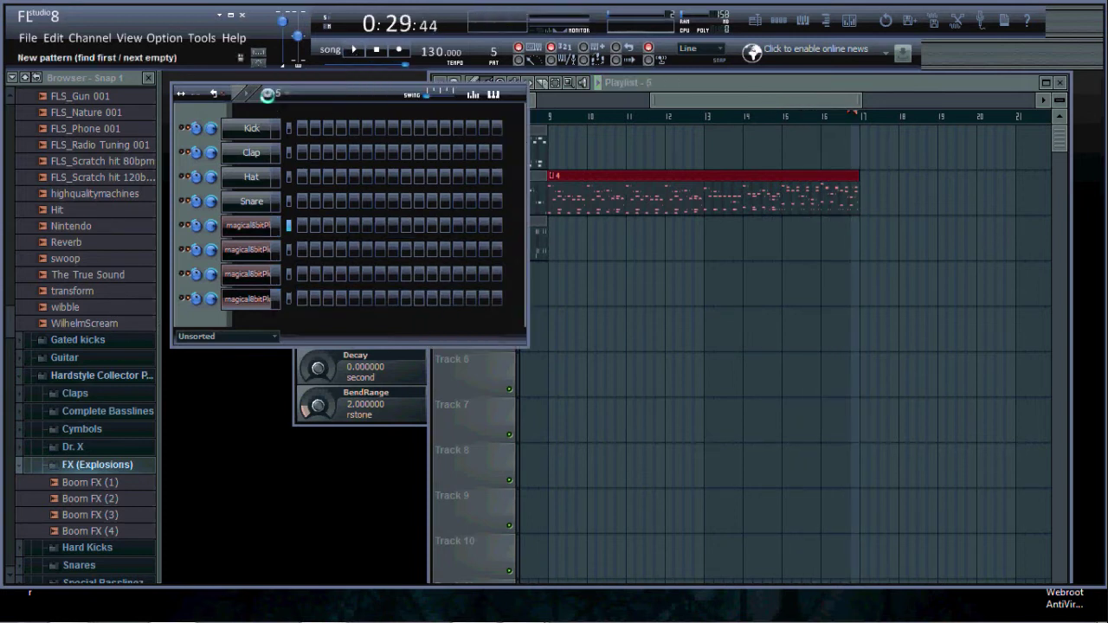
{"action": "right_click", "coordinate": [272, 254]}
{"action": "left_click", "coordinate": [298, 251]}
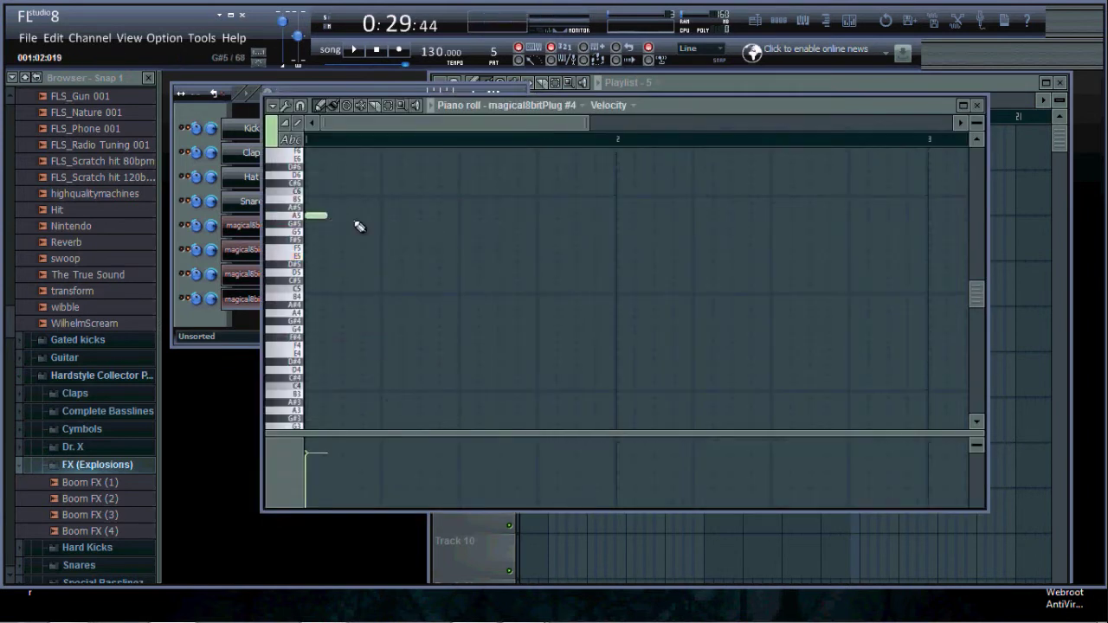
{"action": "left_click", "coordinate": [390, 216]}
{"action": "left_click", "coordinate": [467, 216]}
{"action": "left_click", "coordinate": [524, 231]}
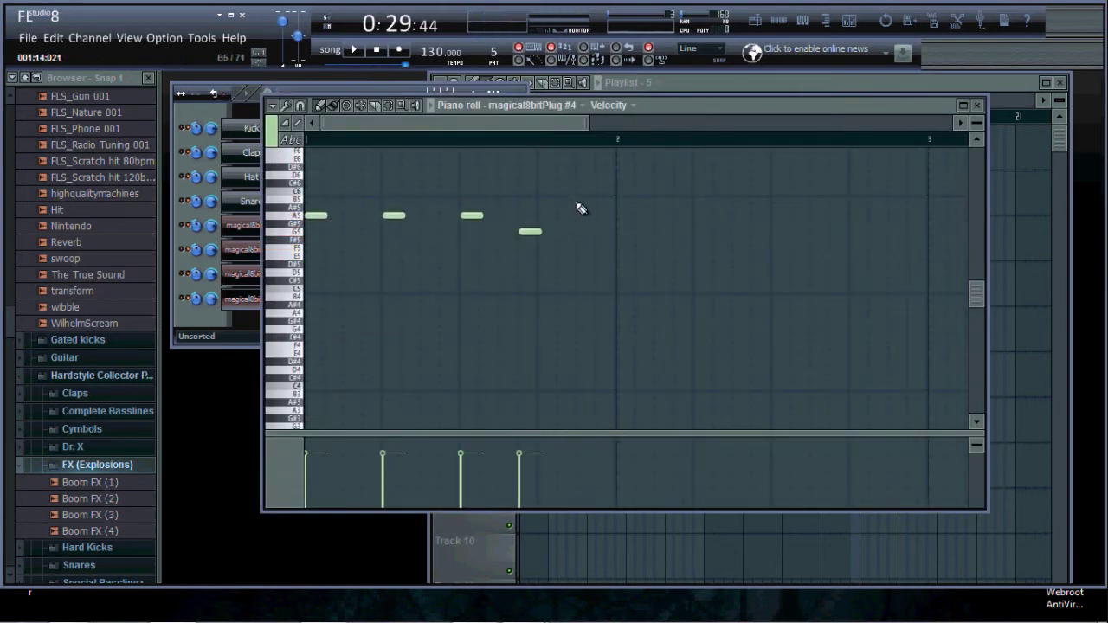
Continue the upper line through bar 2 with three A5 notes, followed by C6, B5 and G5.
{"action": "left_click", "coordinate": [622, 215]}
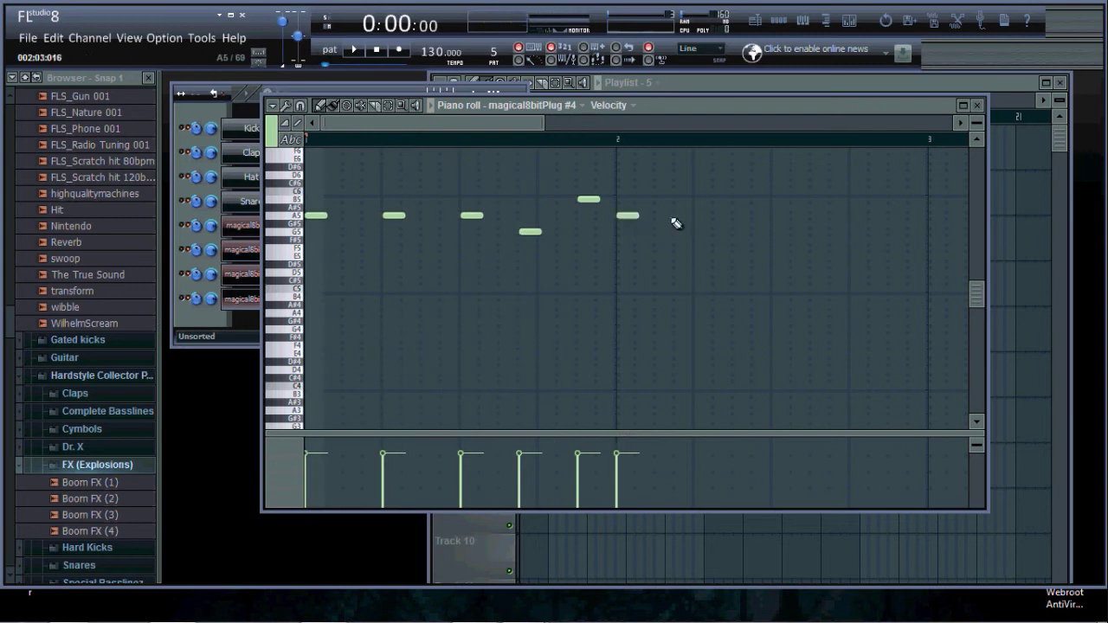
{"action": "left_click", "coordinate": [780, 190]}
{"action": "left_click", "coordinate": [837, 199]}
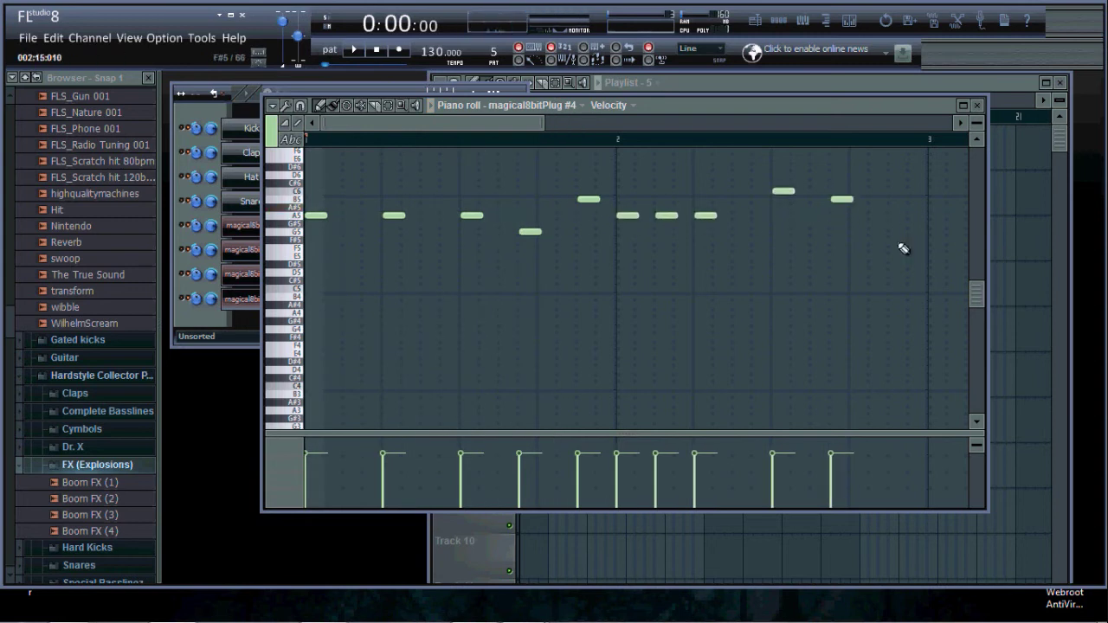
Add A4 notes between the upper notes in bar 1 and copy them into bar 2.
{"action": "left_click", "coordinate": [351, 312]}
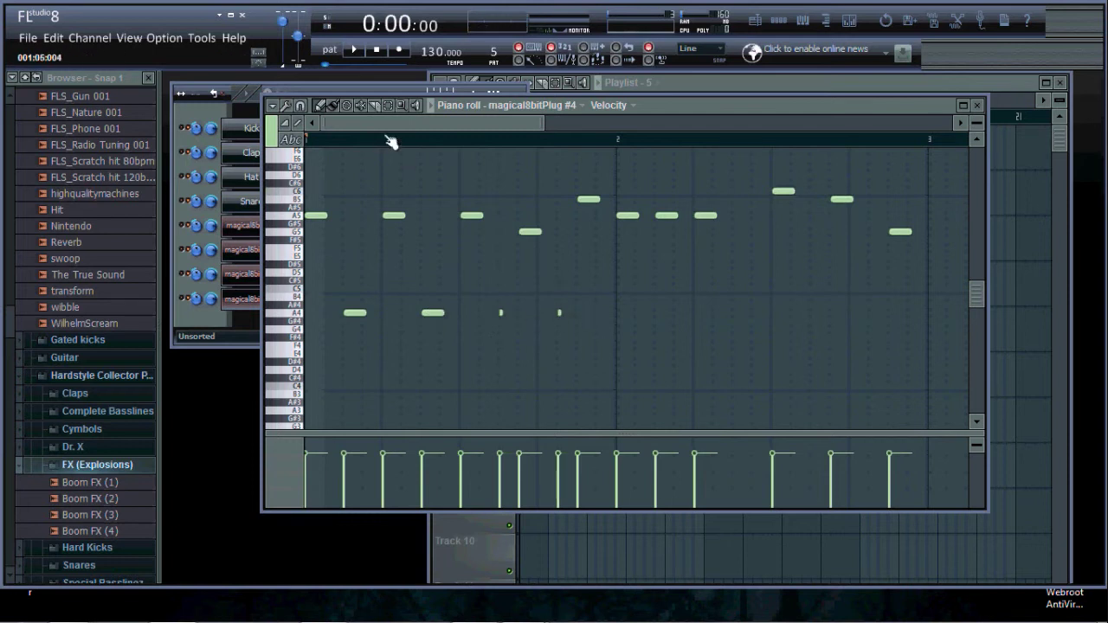
{"action": "left_click_drag", "start_coordinate": [332, 305], "coordinate": [608, 354]}
{"action": "left_click_drag", "start_coordinate": [502, 122], "coordinate": [594, 135]}
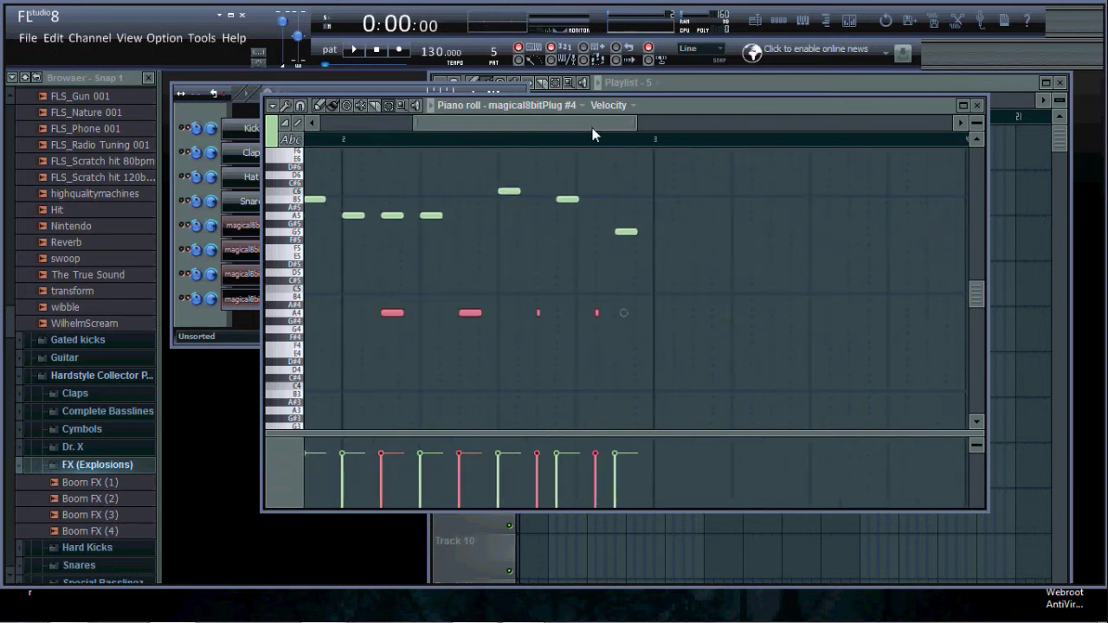
Copy the whole two-bar phrase and paste it into bars 3 and 4.
{"action": "left_click_drag", "start_coordinate": [472, 127], "coordinate": [590, 163]}
{"action": "key", "text": "ctrl+a"}
{"action": "key", "text": "ctrl+c"}
{"action": "key", "text": "ctrl+v"}
{"action": "double_click", "coordinate": [312, 139]}
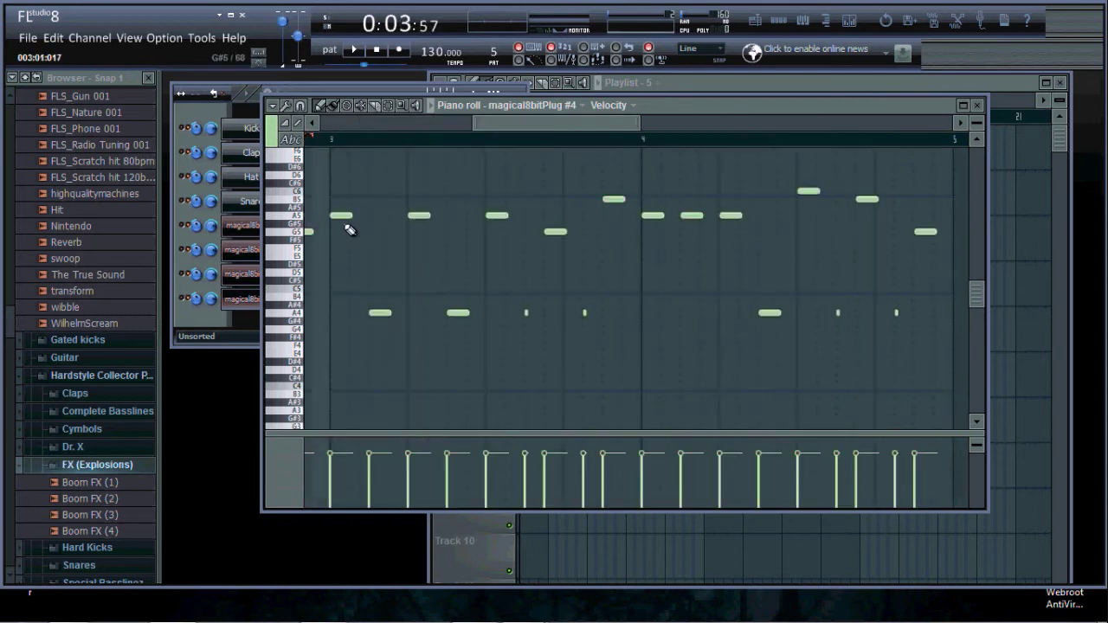
Add harmony notes above the bars 3 and 4 melody: C6 over A5, B5 and C6 over G5, and D6 over B5.
{"action": "left_click", "coordinate": [554, 200]}
{"action": "left_click", "coordinate": [614, 174]}
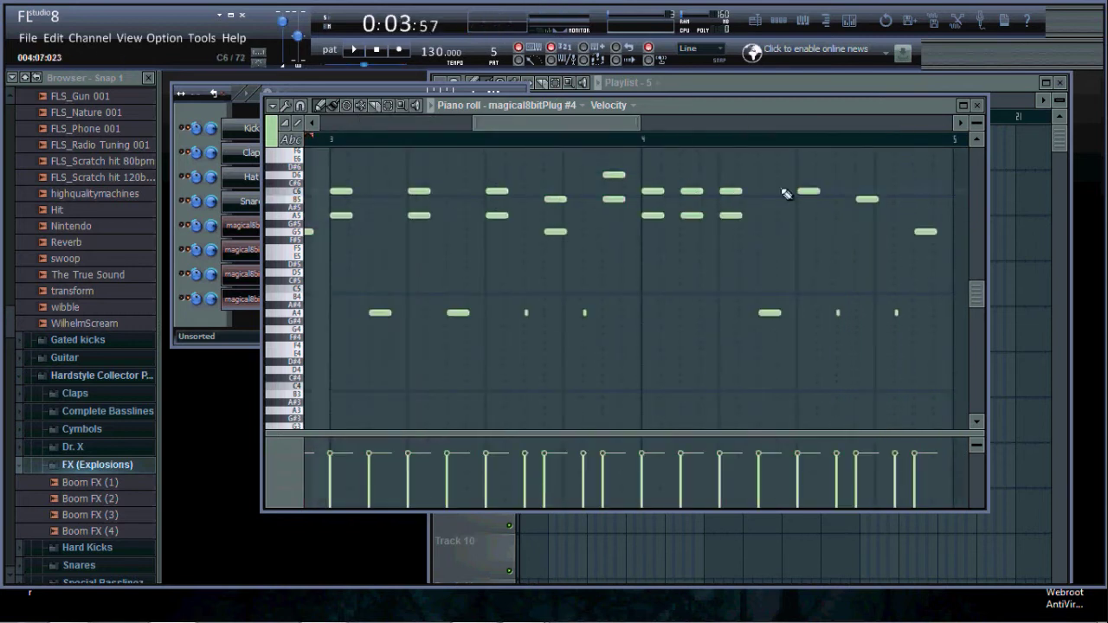
{"action": "left_click", "coordinate": [867, 174]}
{"action": "left_click", "coordinate": [926, 191]}
{"action": "scroll", "coordinate": [675, 153], "scroll_direction": "right", "scroll_amount": 6}
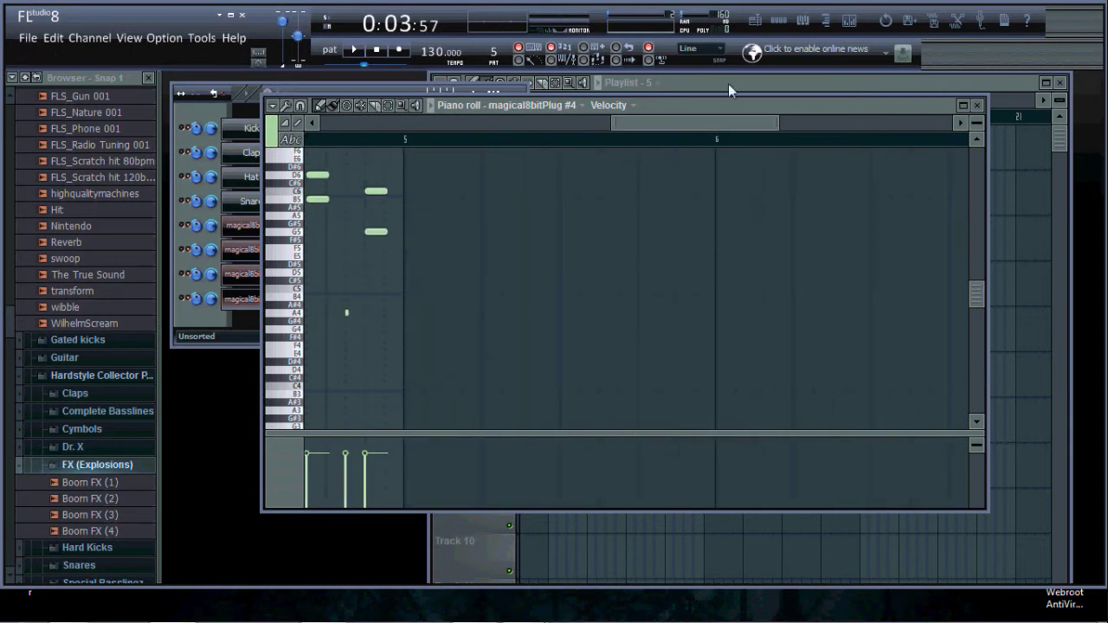
Place pattern 5 on Track 1 at bar 9 in the playlist and play the song.
{"action": "left_click", "coordinate": [728, 84]}
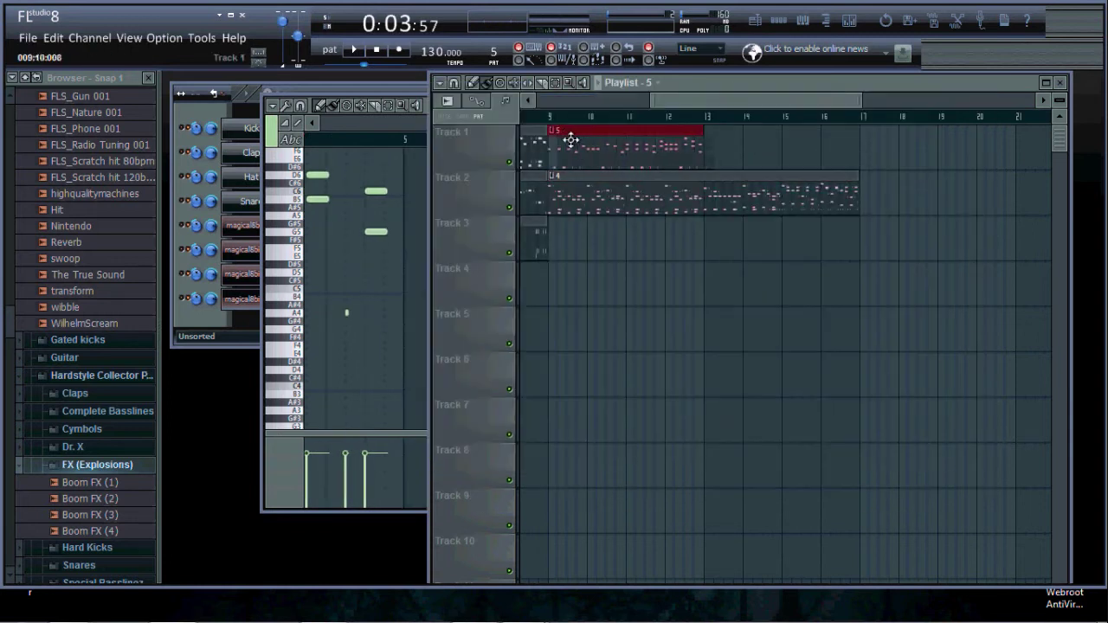
{"action": "left_click", "coordinate": [354, 50]}
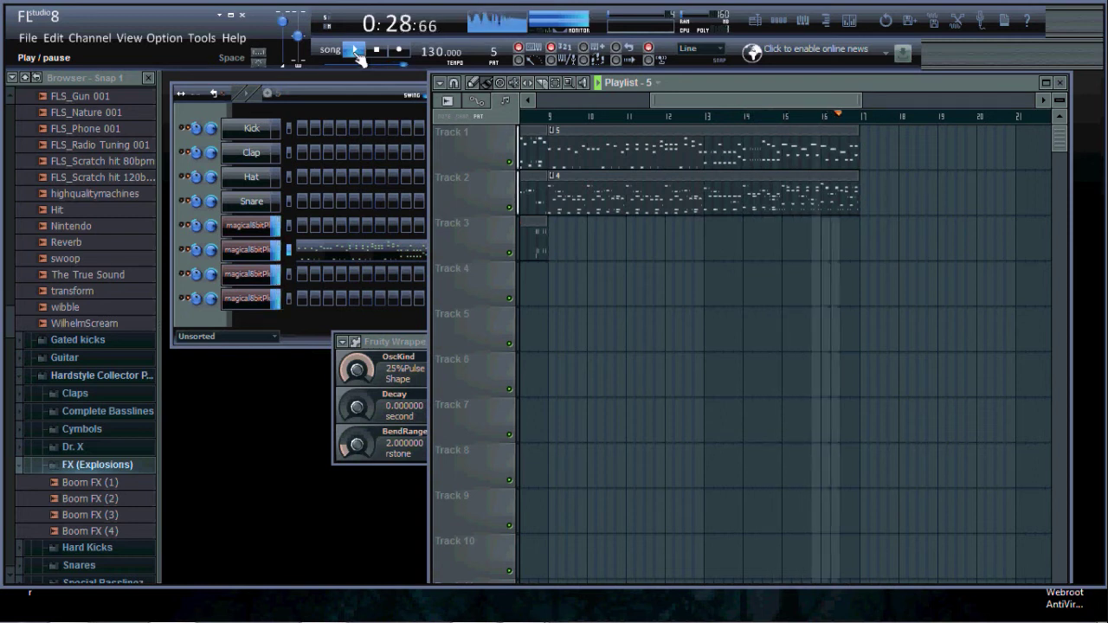
{"action": "left_click", "coordinate": [354, 51]}
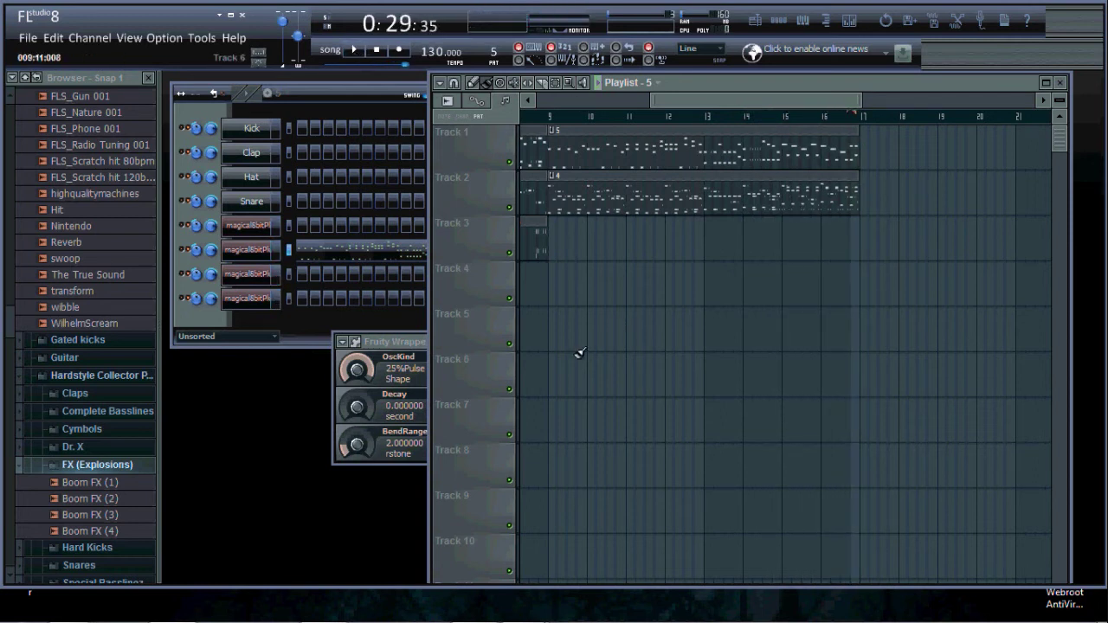
{"action": "mouse_move", "coordinate": [573, 606]}
{"action": "mouse_move", "coordinate": [521, 606]}
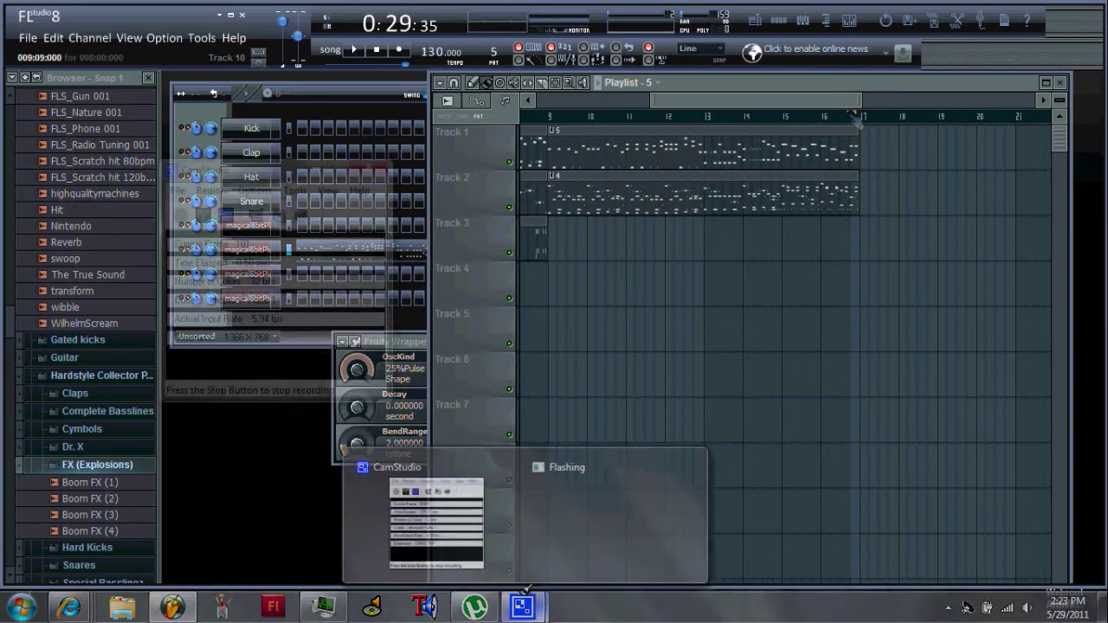
{"action": "left_click", "coordinate": [440, 511]}
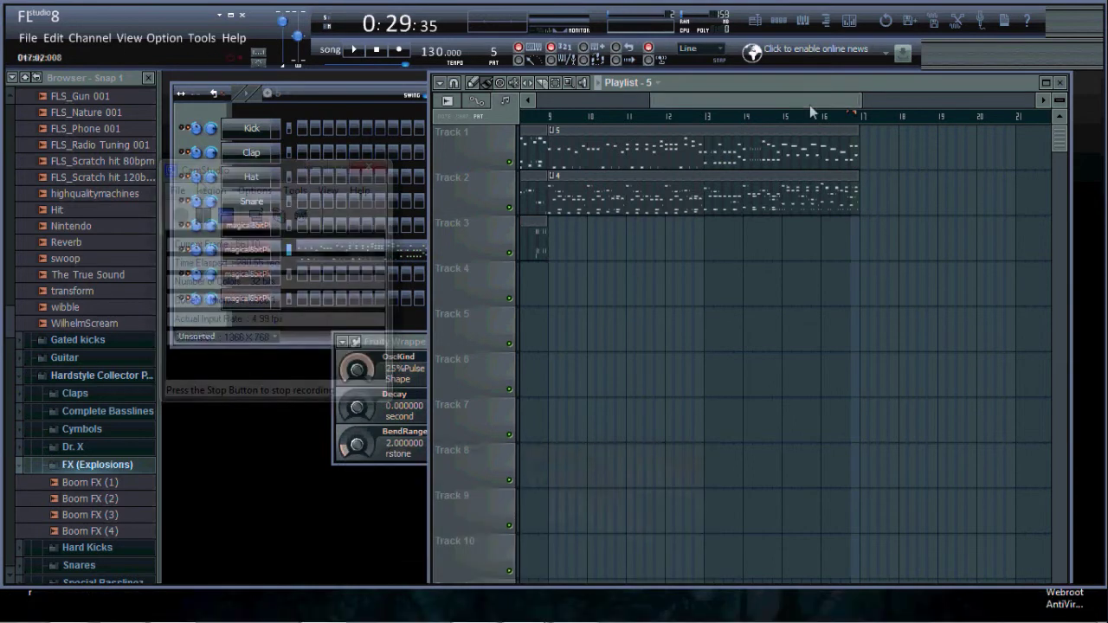
Copy all of pattern 5's notes from magical8bitPlug #4's piano roll, and keep Track 1 empty after bar 17.
{"action": "mouse_move", "coordinate": [809, 105]}
{"action": "left_mouse_down"}
{"action": "mouse_move", "coordinate": [825, 104]}
{"action": "mouse_move", "coordinate": [806, 110]}
{"action": "left_mouse_up"}
{"action": "double_click", "coordinate": [754, 145]}
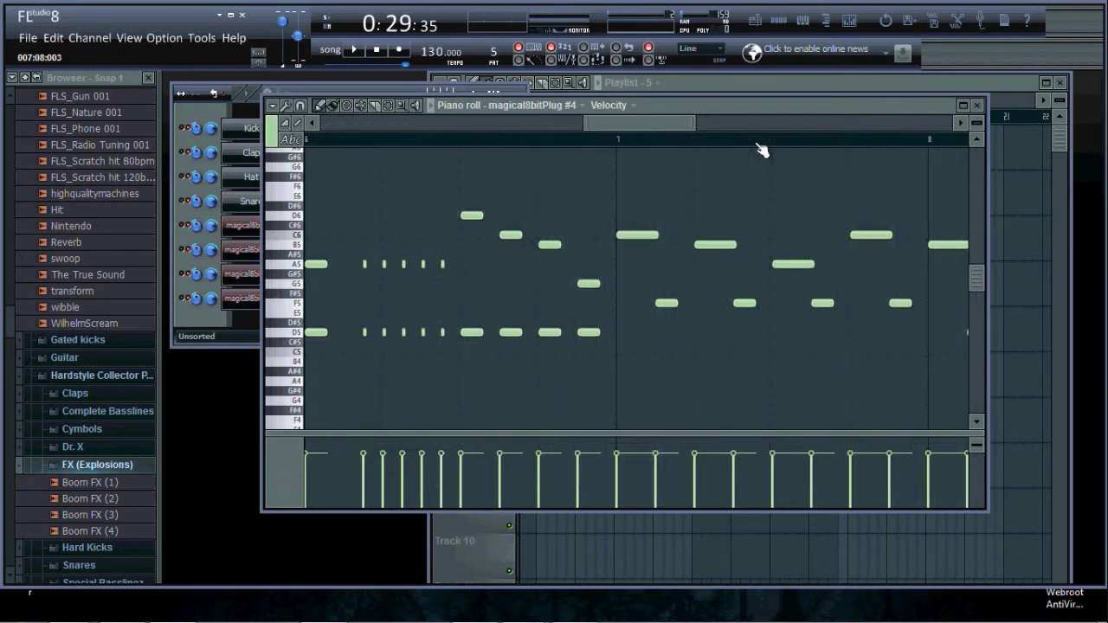
{"action": "key", "text": "ctrl+a"}
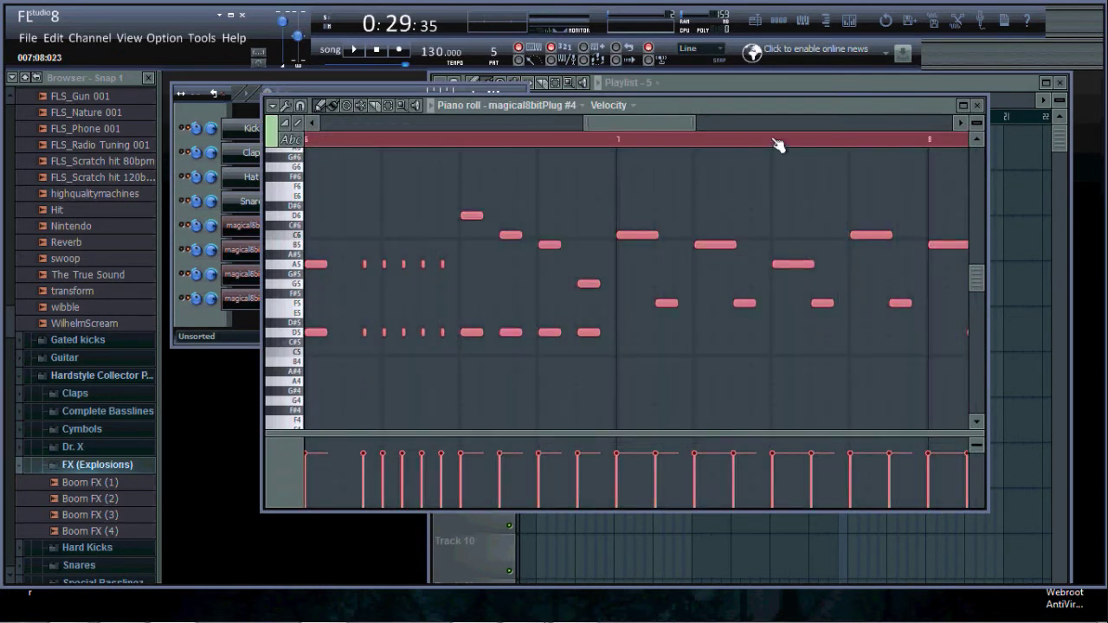
{"action": "left_click", "coordinate": [977, 105]}
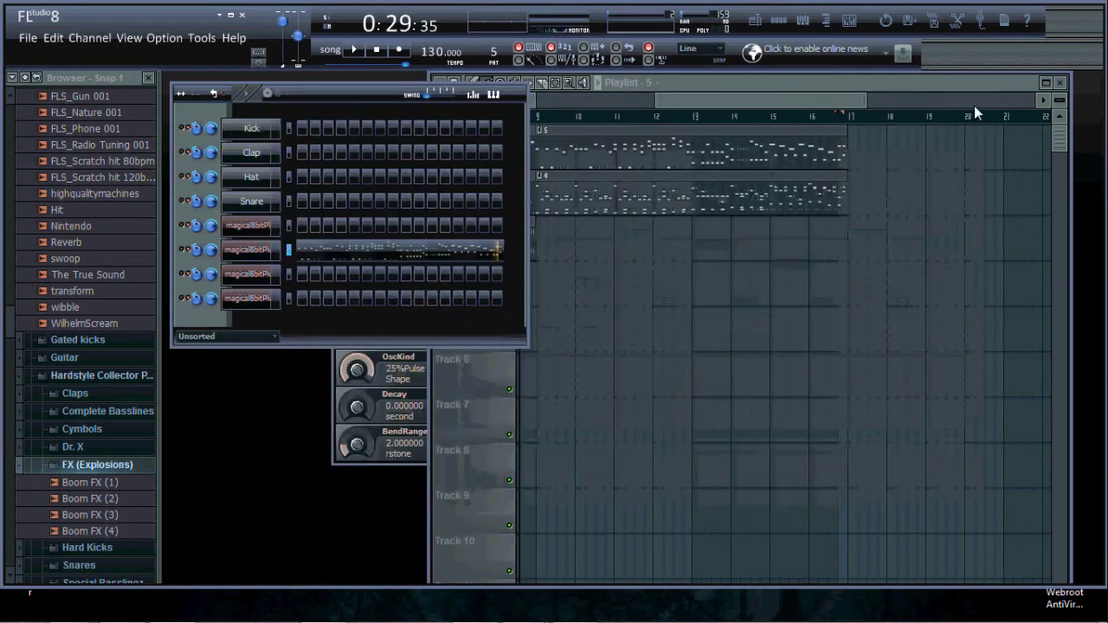
{"action": "left_click", "coordinate": [864, 132]}
{"action": "right_click", "coordinate": [864, 148]}
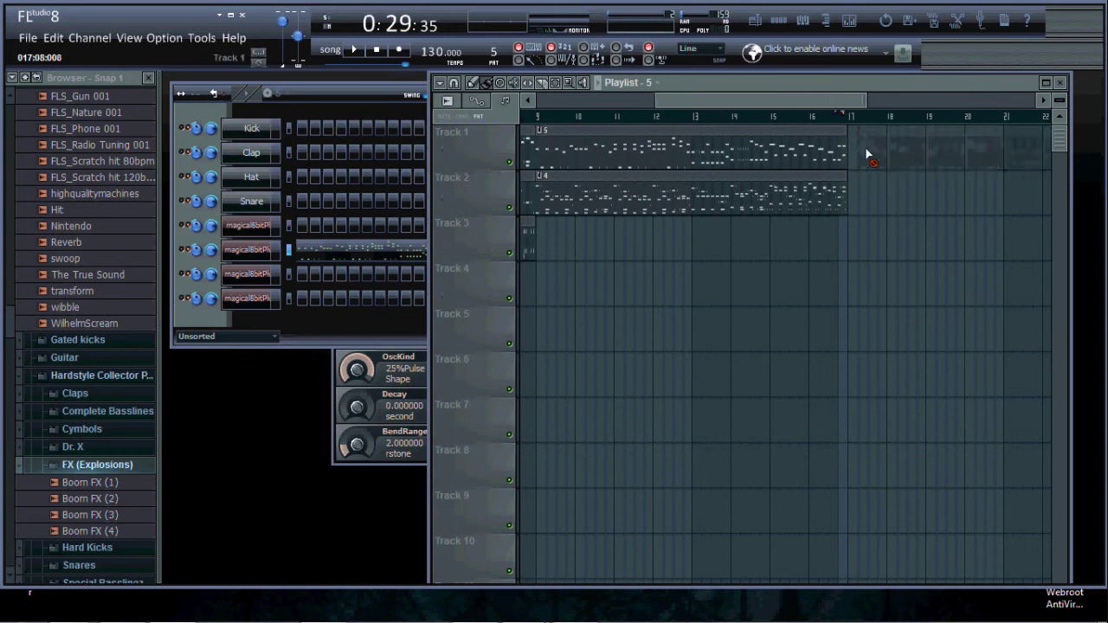
Start a new pattern named 6 and add a z3ta+ channel.
{"action": "left_click", "coordinate": [271, 94]}
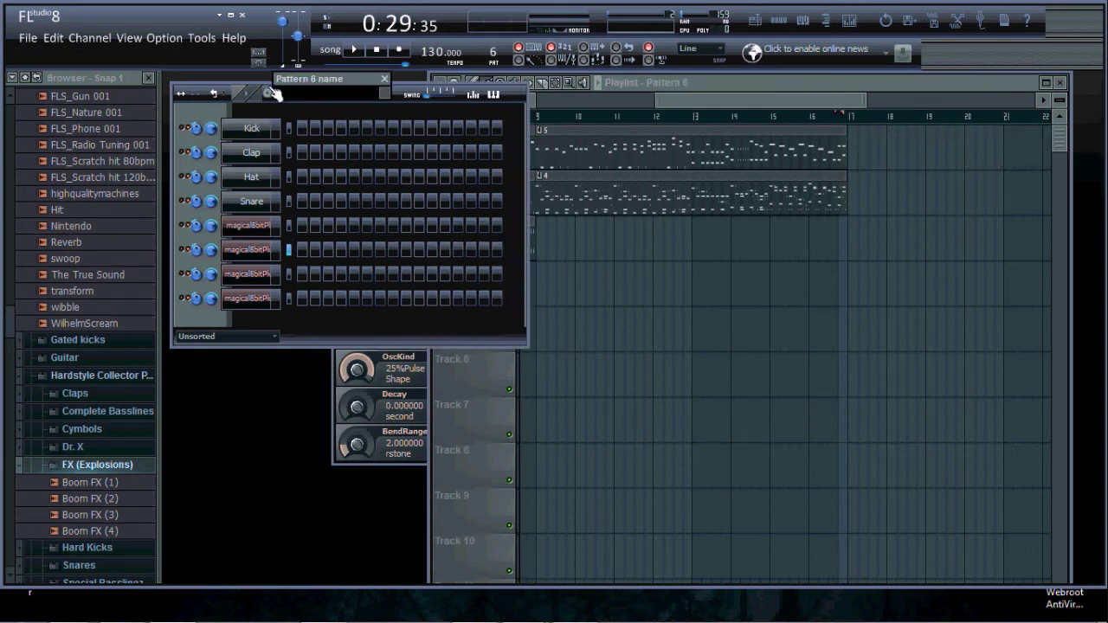
{"action": "key", "text": "Return"}
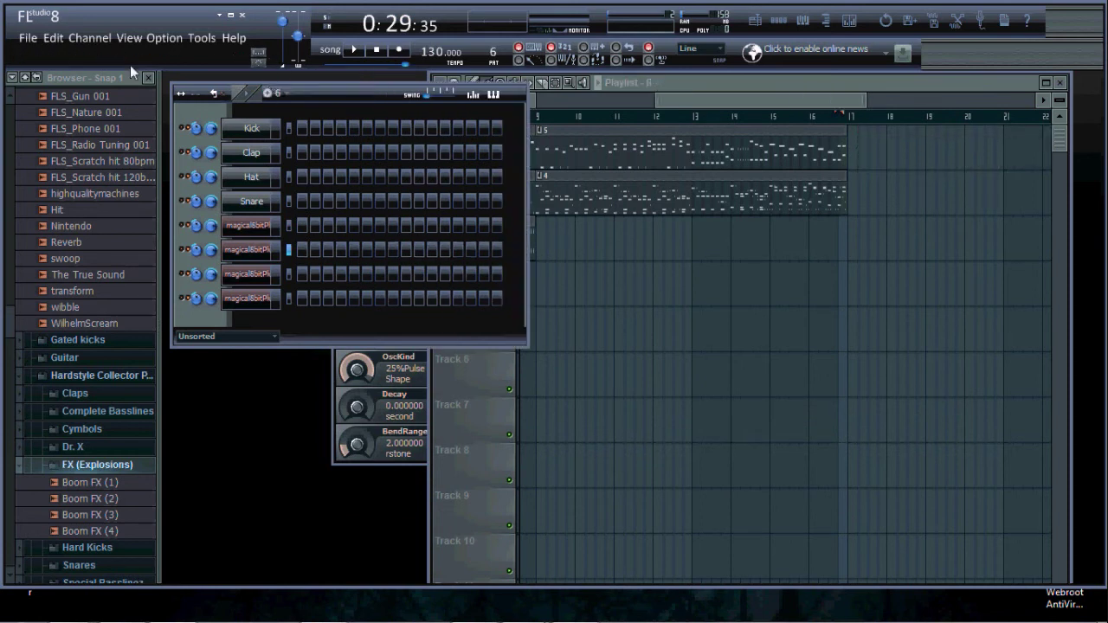
{"action": "left_click", "coordinate": [102, 39]}
{"action": "mouse_move", "coordinate": [97, 54]}
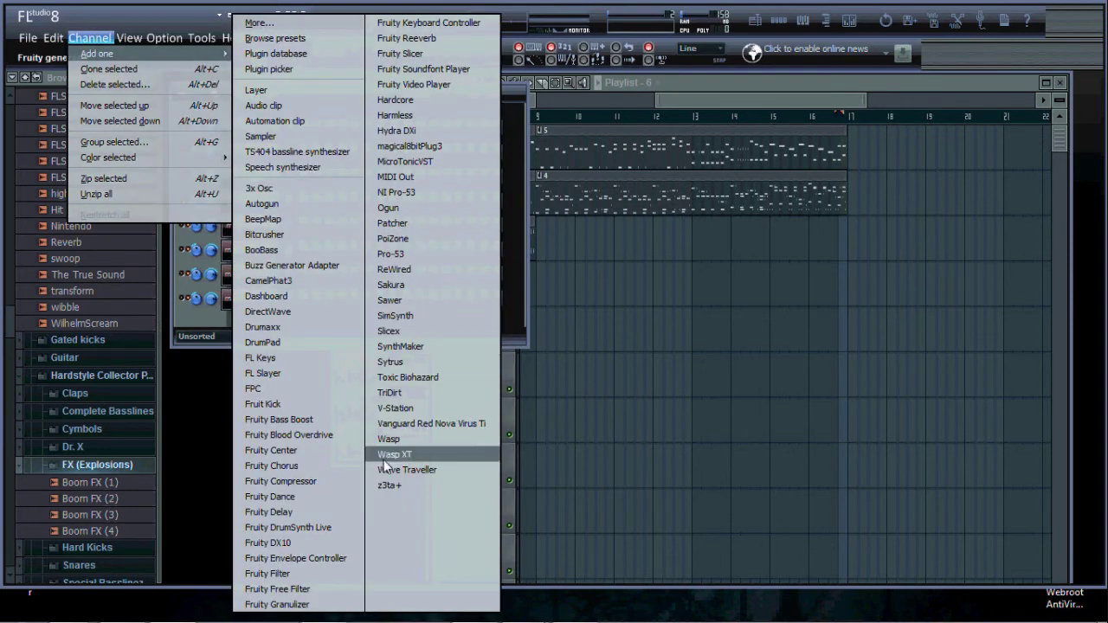
{"action": "left_click", "coordinate": [387, 487]}
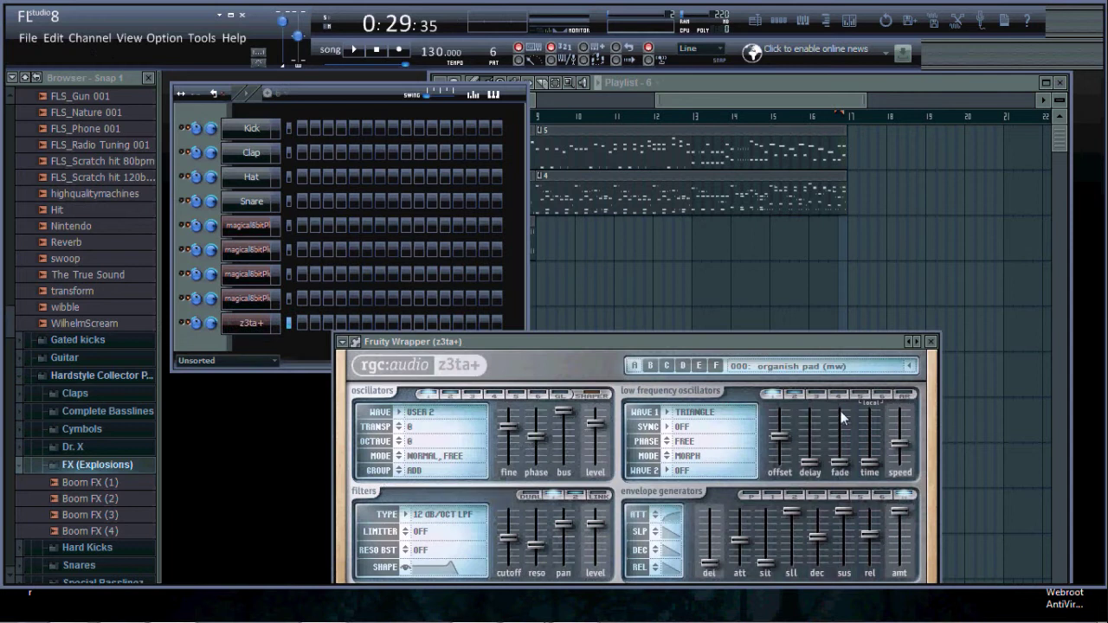
Switch the z3ta+ channel to the Skavvy preset and paste the copied notes into its piano roll.
{"action": "left_click", "coordinate": [911, 343]}
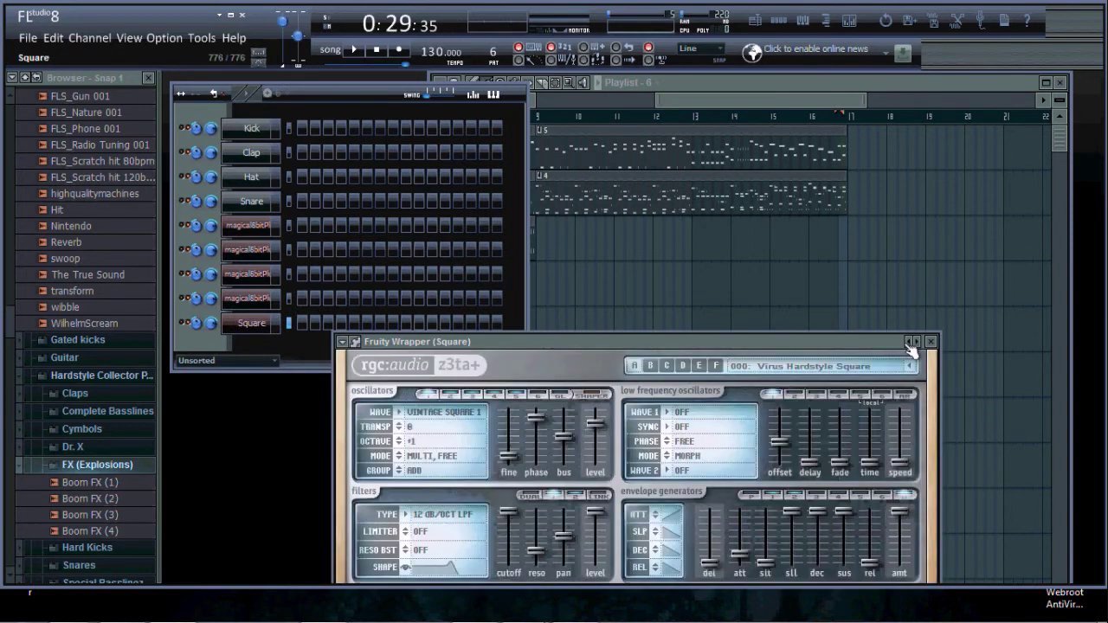
{"action": "left_click", "coordinate": [909, 345]}
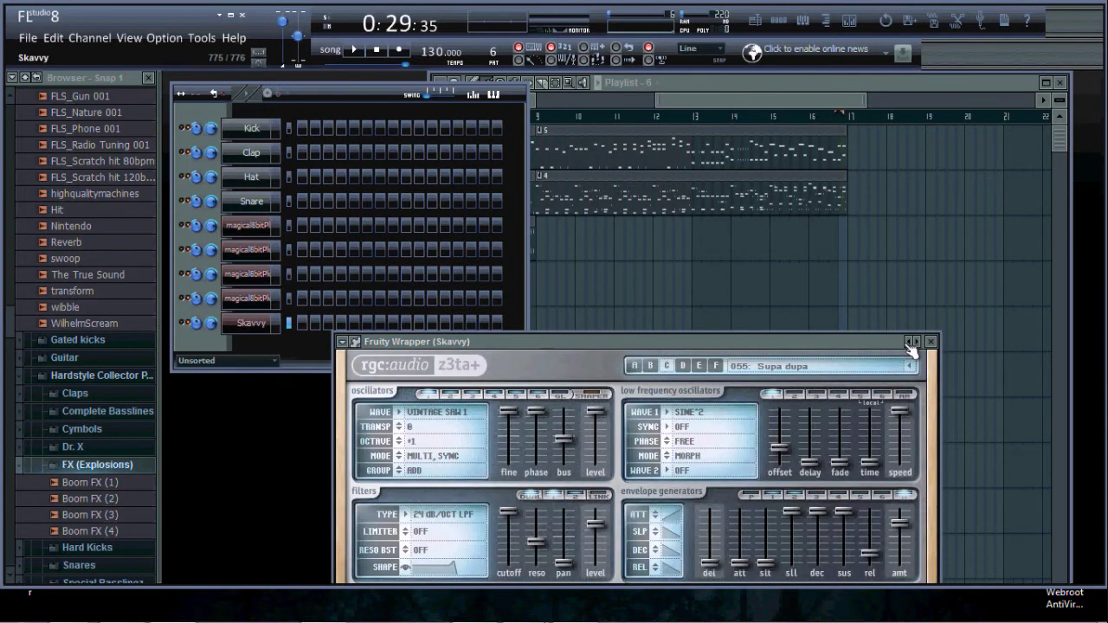
{"action": "right_click", "coordinate": [261, 327]}
{"action": "left_click", "coordinate": [294, 326]}
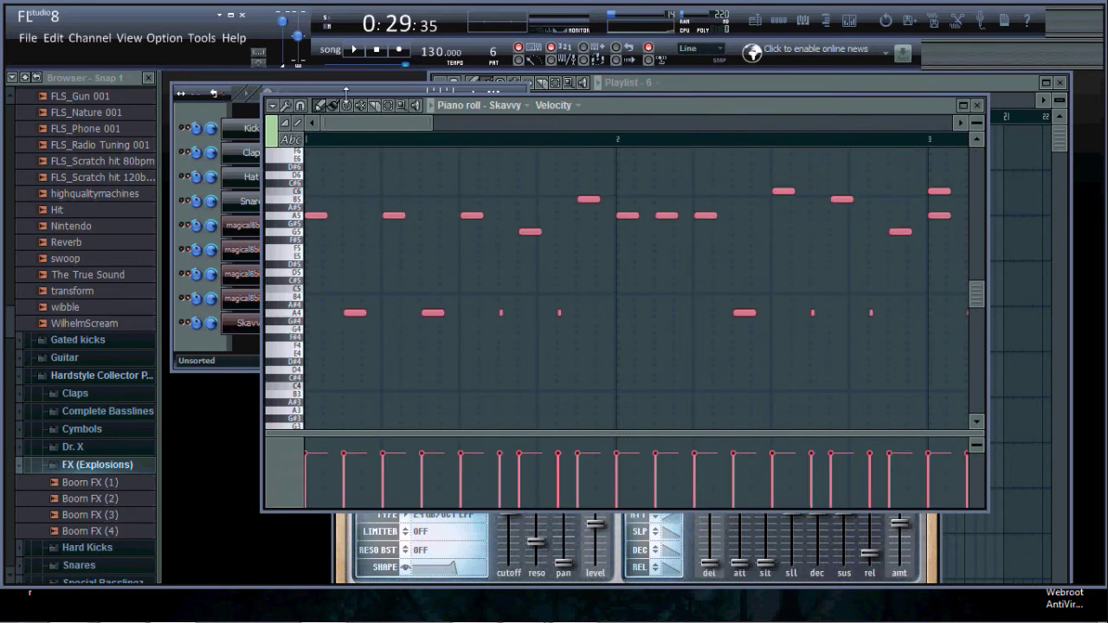
Play pattern 6 on its own and look over the full length of the notes pasted into Skavvy's piano roll.
{"action": "left_click", "coordinate": [334, 51]}
{"action": "left_click", "coordinate": [354, 53]}
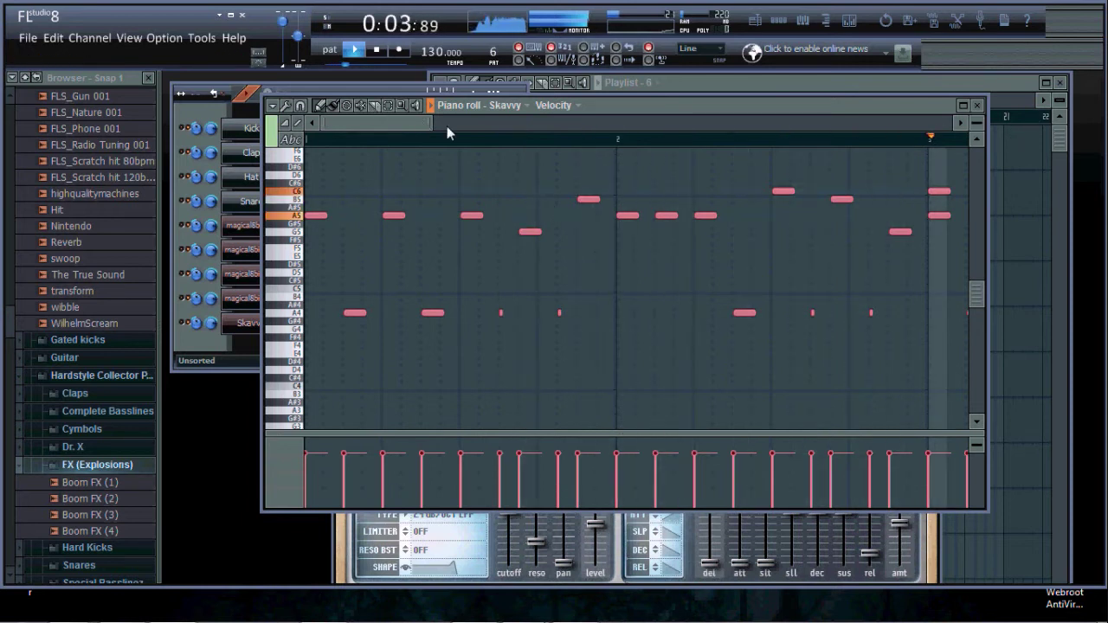
{"action": "left_click_drag", "start_coordinate": [434, 124], "coordinate": [883, 161]}
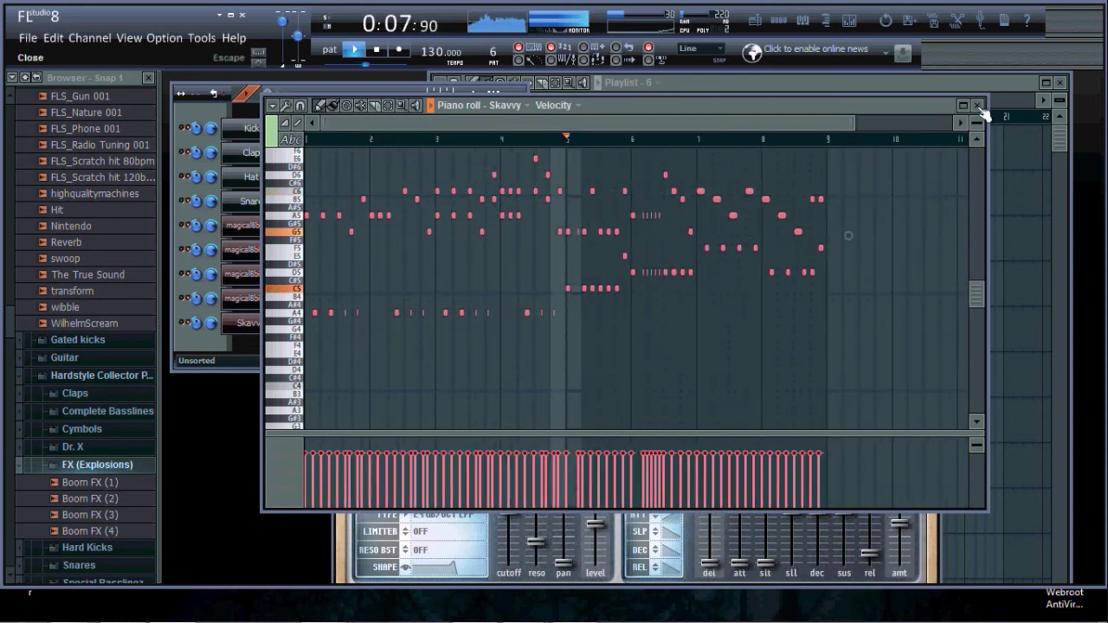
{"action": "left_click", "coordinate": [979, 107]}
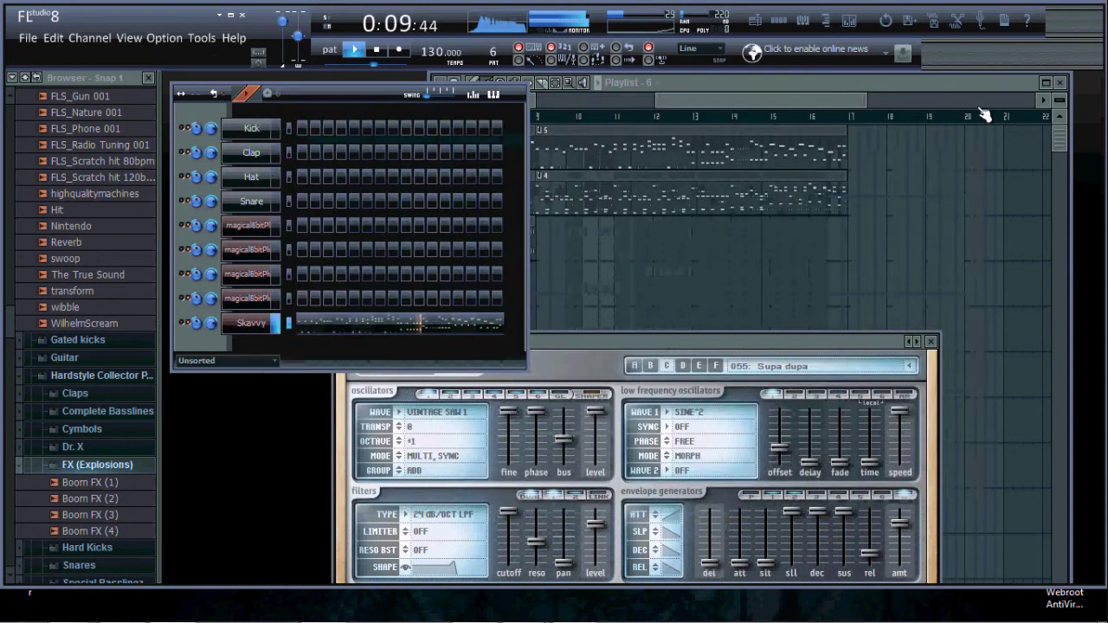
Copy all of pattern 4's notes from magical8bitPlug #2's piano roll.
{"action": "double_click", "coordinate": [784, 180]}
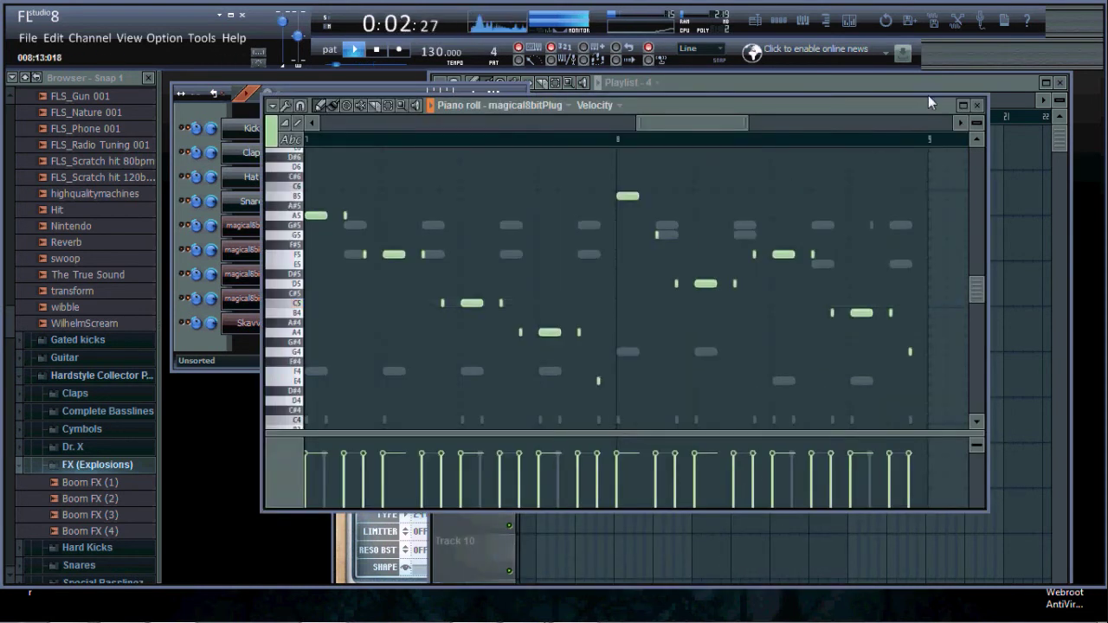
{"action": "left_click", "coordinate": [977, 105]}
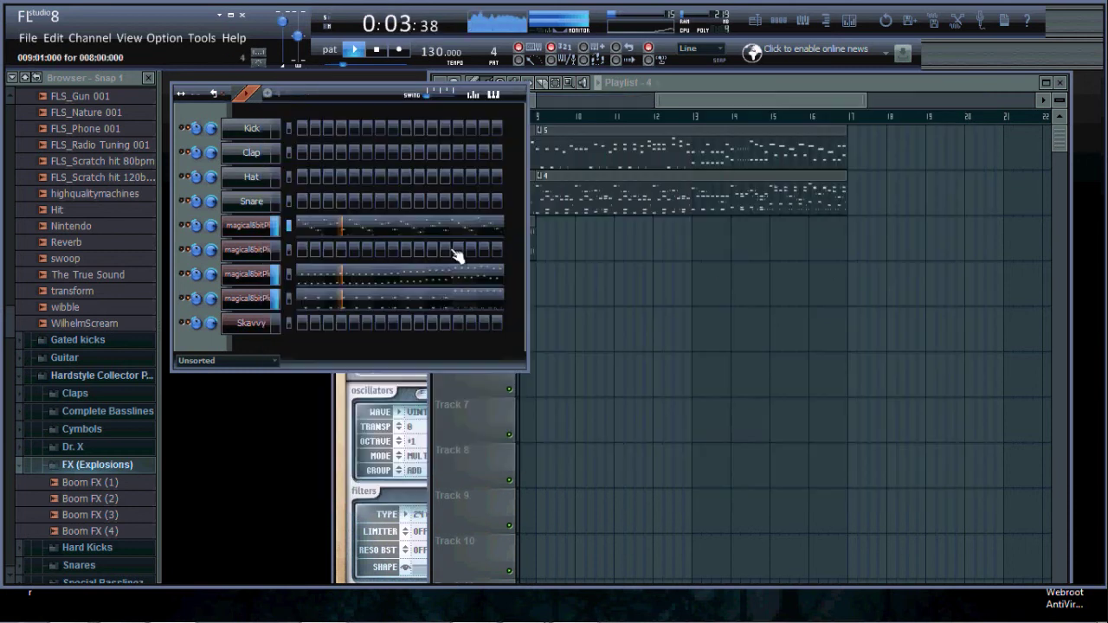
{"action": "left_click", "coordinate": [349, 274]}
{"action": "key", "text": "ctrl+a"}
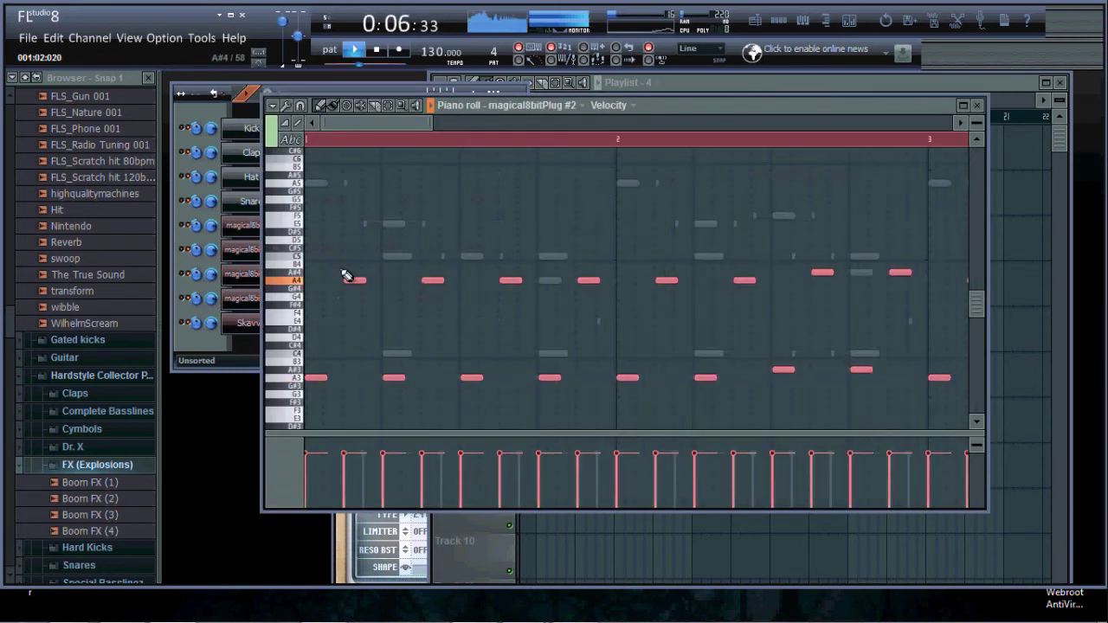
{"action": "left_click", "coordinate": [977, 105]}
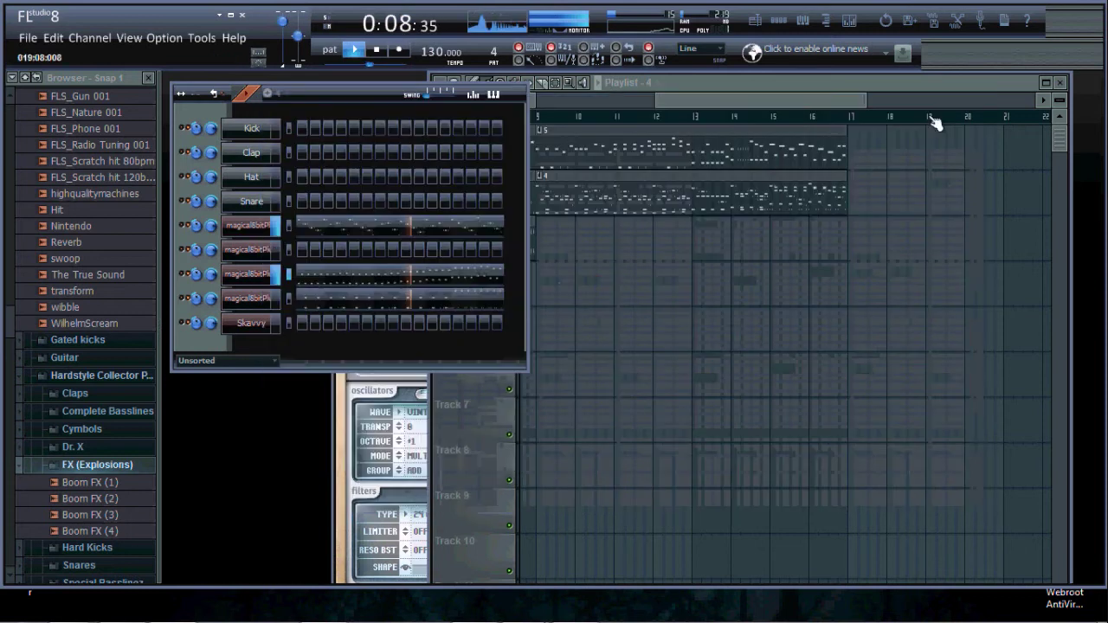
{"action": "left_click", "coordinate": [890, 189]}
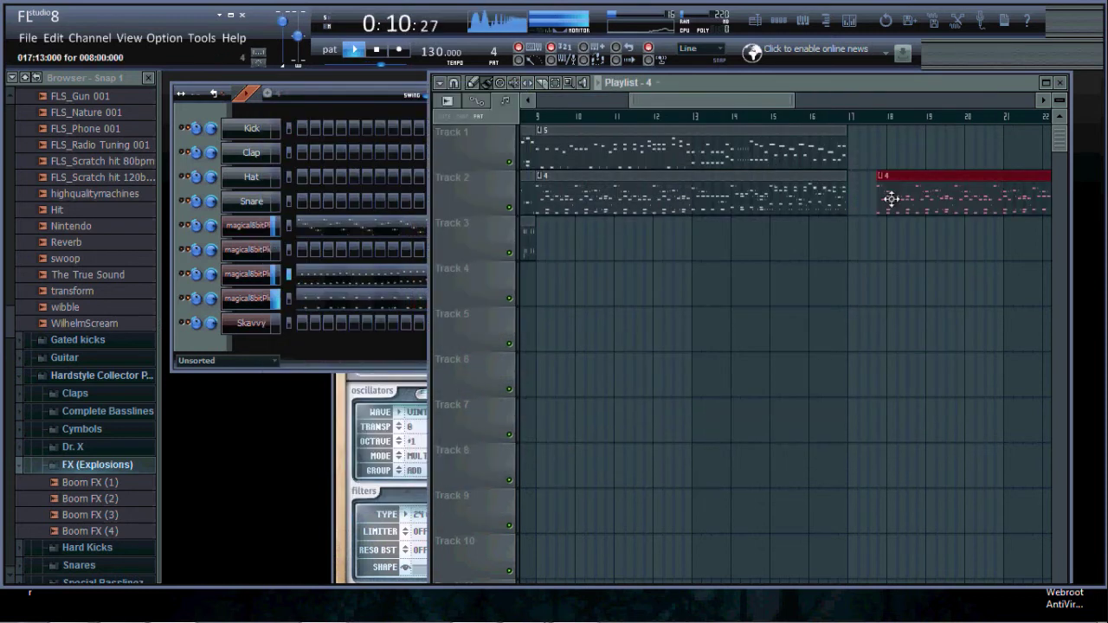
{"action": "right_click", "coordinate": [893, 202]}
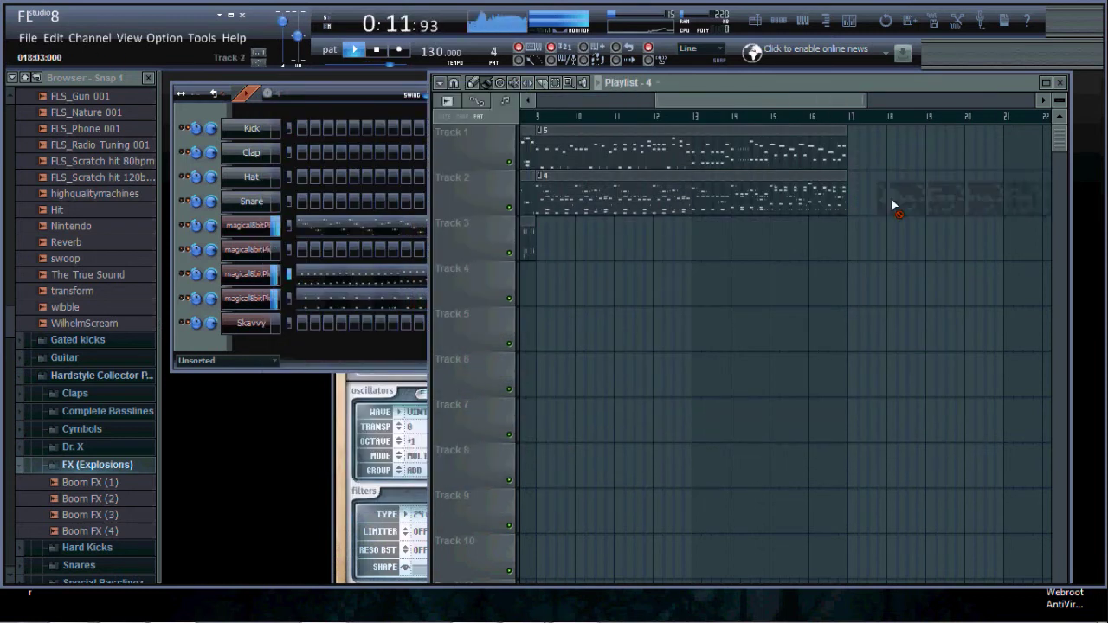
{"action": "double_click", "coordinate": [743, 154]}
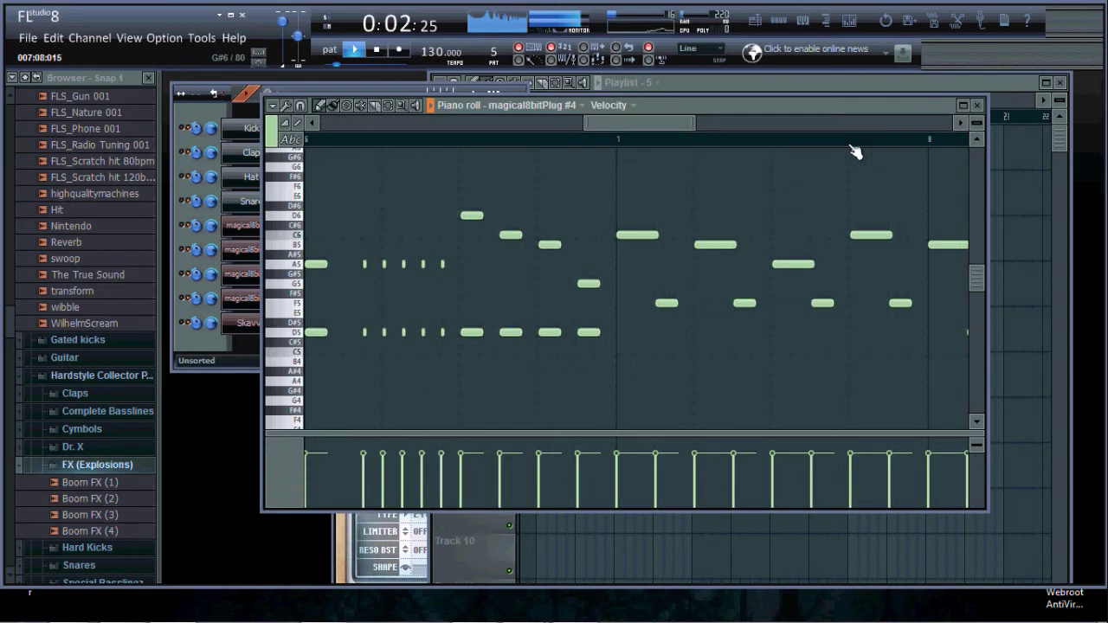
{"action": "left_click", "coordinate": [978, 104]}
Return to pattern 6, paste the copied pattern 4 notes into Skavvy's piano roll, and check them through to bar 9.
{"action": "left_click", "coordinate": [649, 83]}
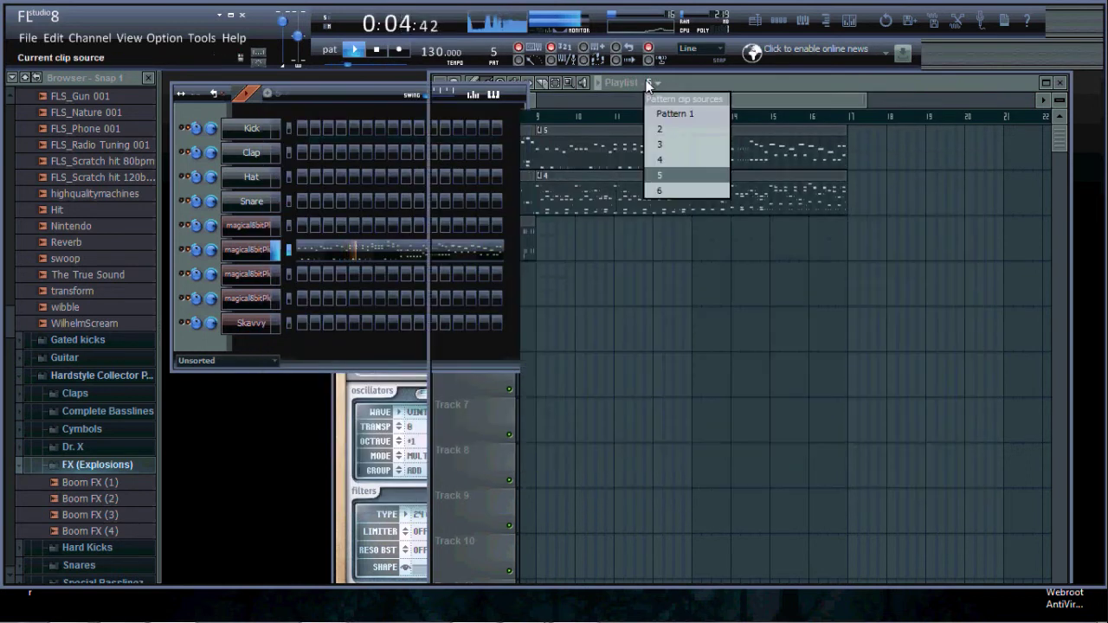
{"action": "left_click", "coordinate": [660, 190]}
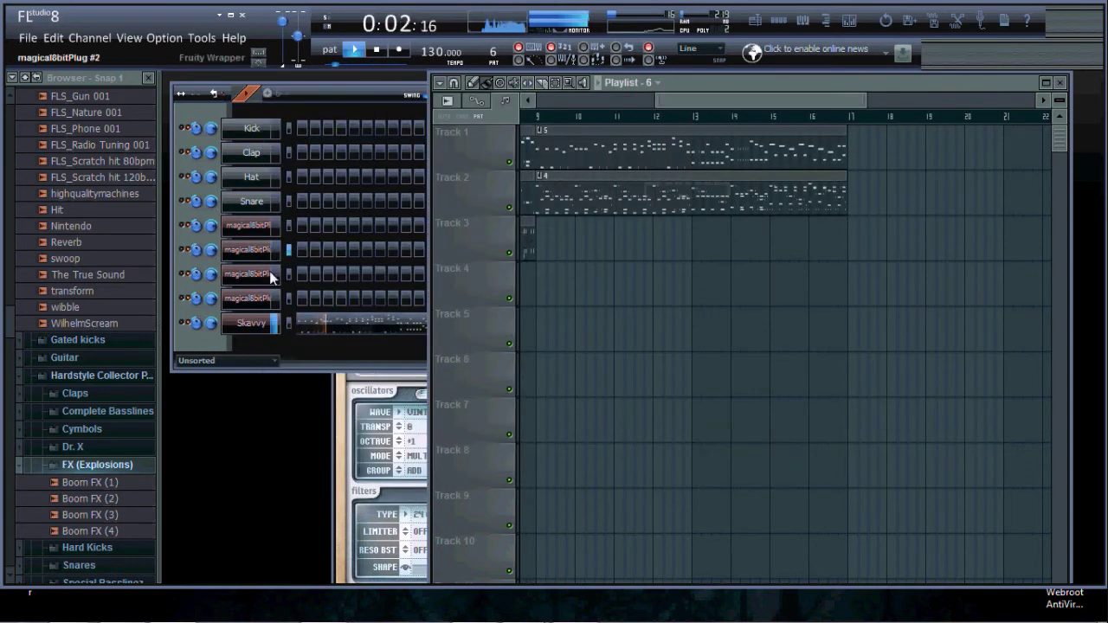
{"action": "right_click", "coordinate": [264, 324]}
{"action": "left_click", "coordinate": [295, 325]}
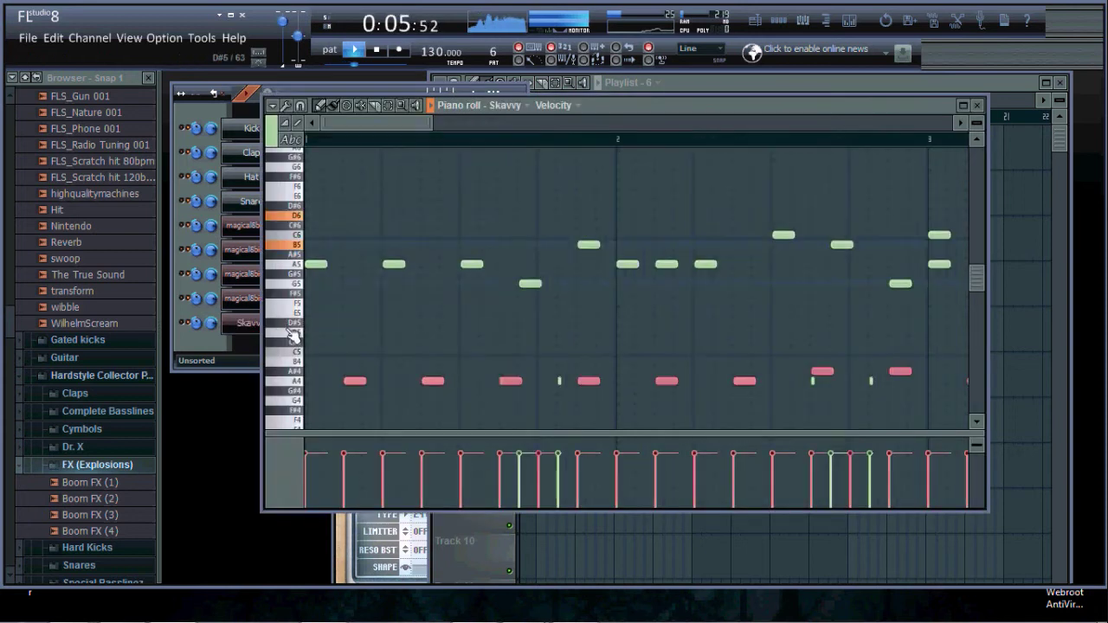
{"action": "scroll", "coordinate": [294, 336], "scroll_direction": "down", "scroll_amount": 2}
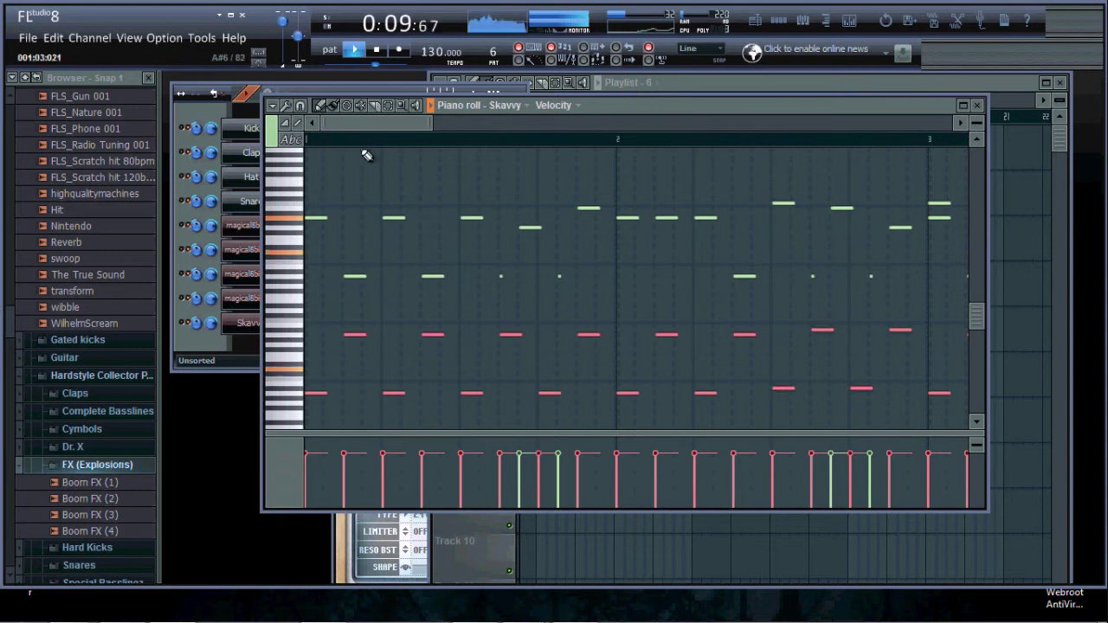
{"action": "left_click_drag", "start_coordinate": [377, 128], "coordinate": [693, 168]}
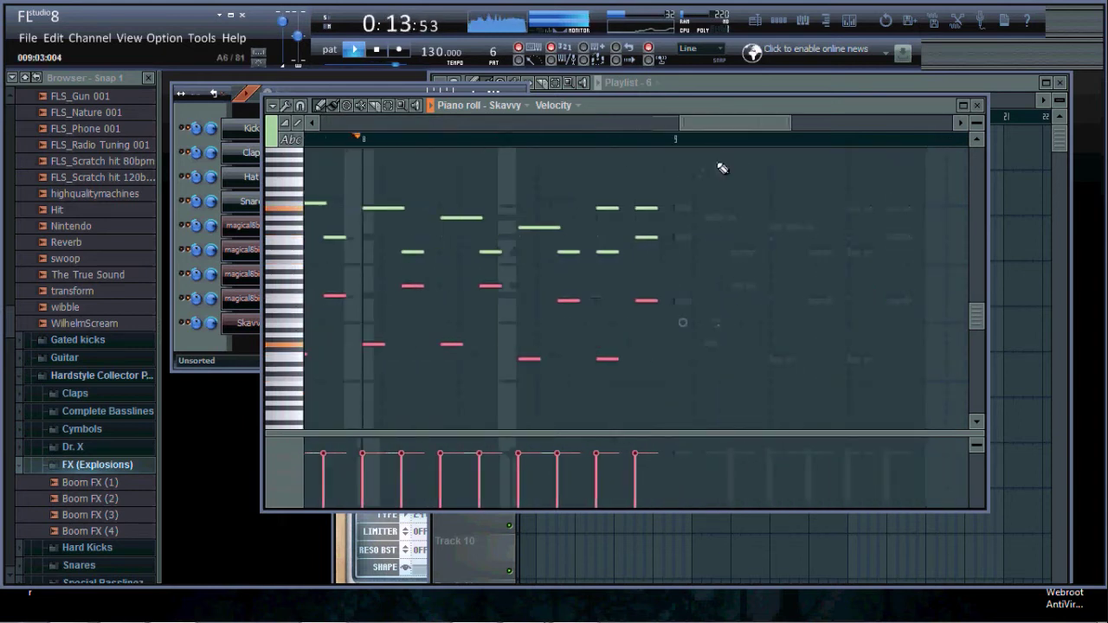
{"action": "left_click", "coordinate": [976, 105]}
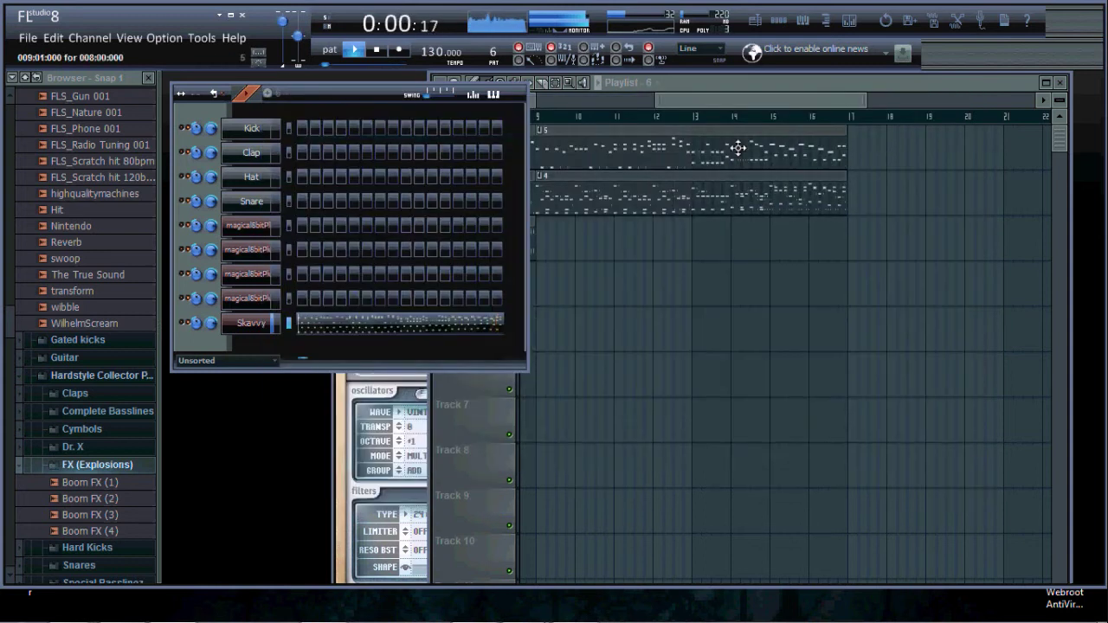
Play the full song from bar 9 and place pattern 6 on Track 3 at bar 9.
{"action": "left_click", "coordinate": [738, 148]}
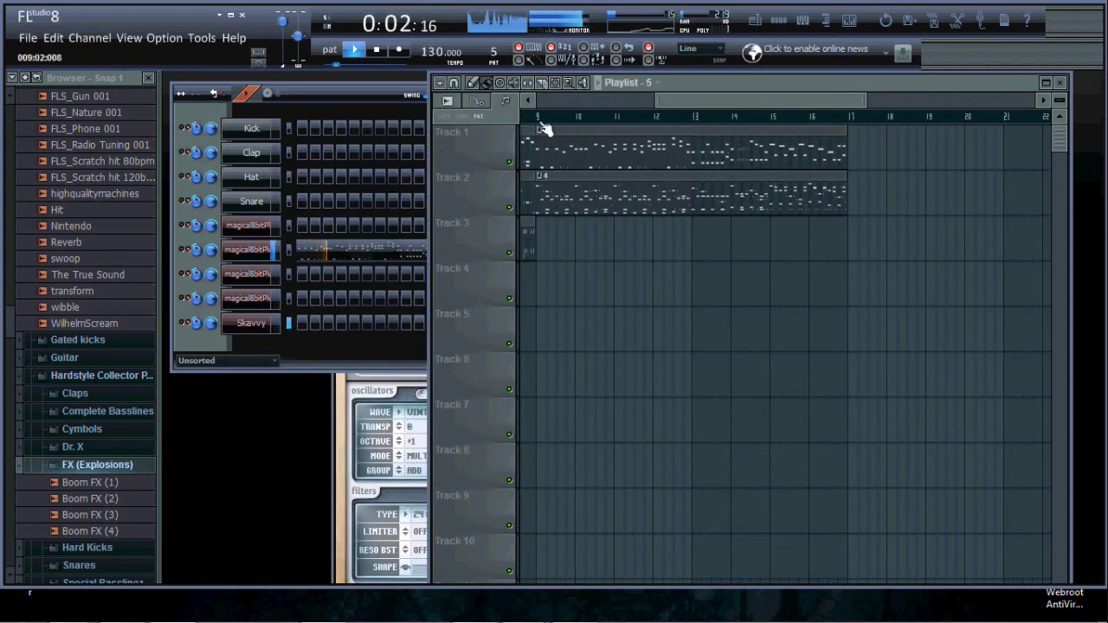
{"action": "key", "text": "l"}
{"action": "left_click", "coordinate": [658, 82]}
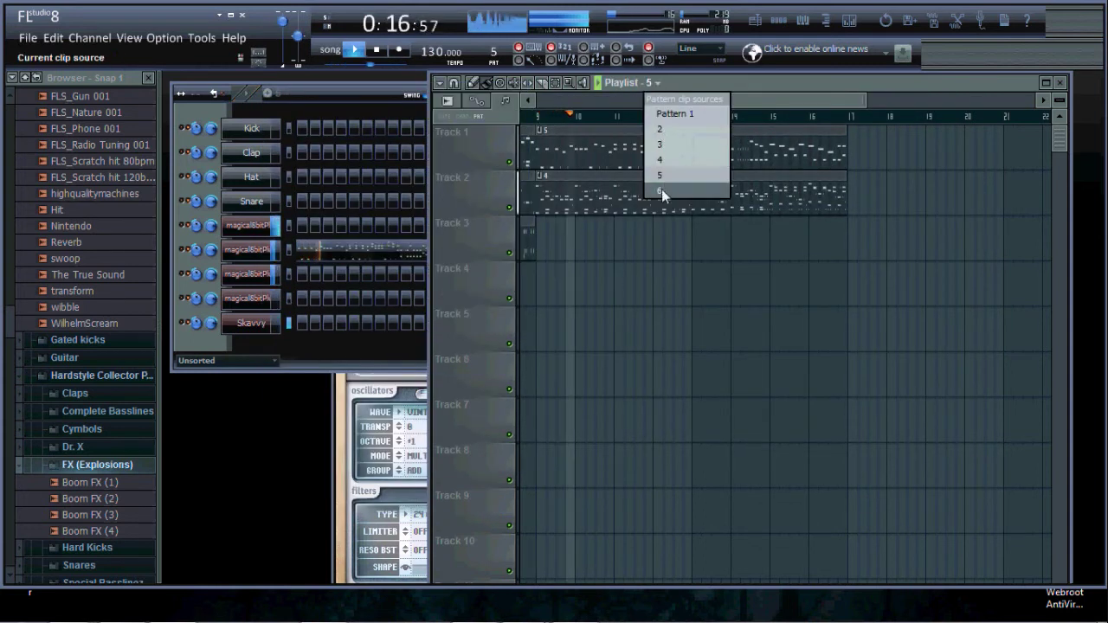
{"action": "left_click", "coordinate": [662, 191]}
{"action": "left_click", "coordinate": [541, 241]}
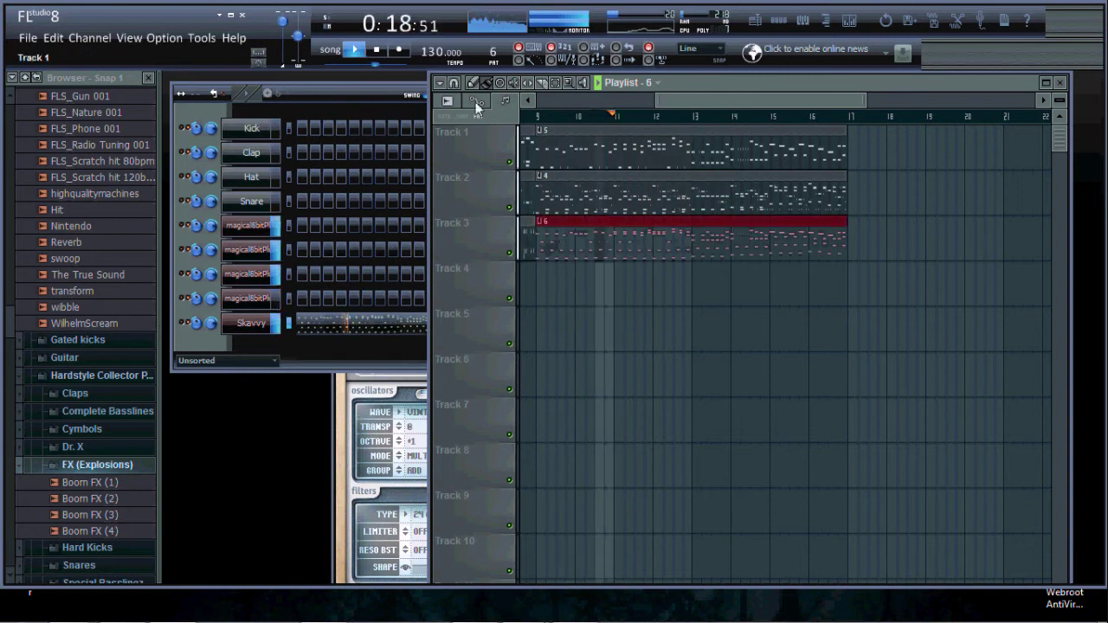
Play pattern 6 on its own and lower Skavvy's filter 1 cutoff in z3ta+ to 16 Hz.
{"action": "left_click", "coordinate": [354, 50]}
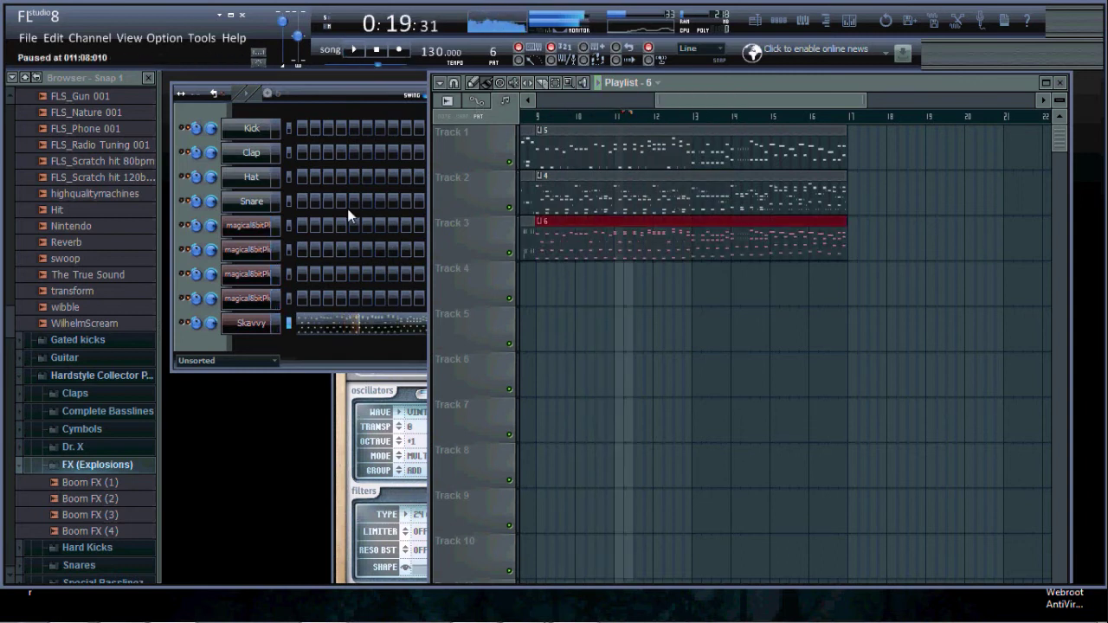
{"action": "left_click", "coordinate": [333, 431]}
{"action": "left_click_drag", "start_coordinate": [528, 342], "coordinate": [504, 164]}
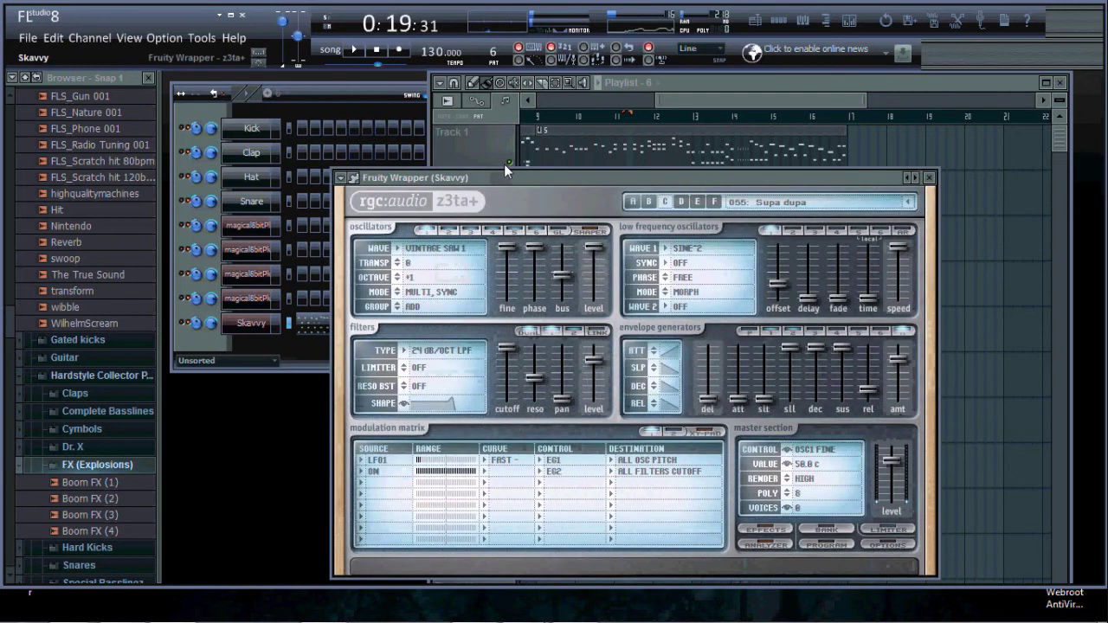
{"action": "left_click", "coordinate": [352, 52]}
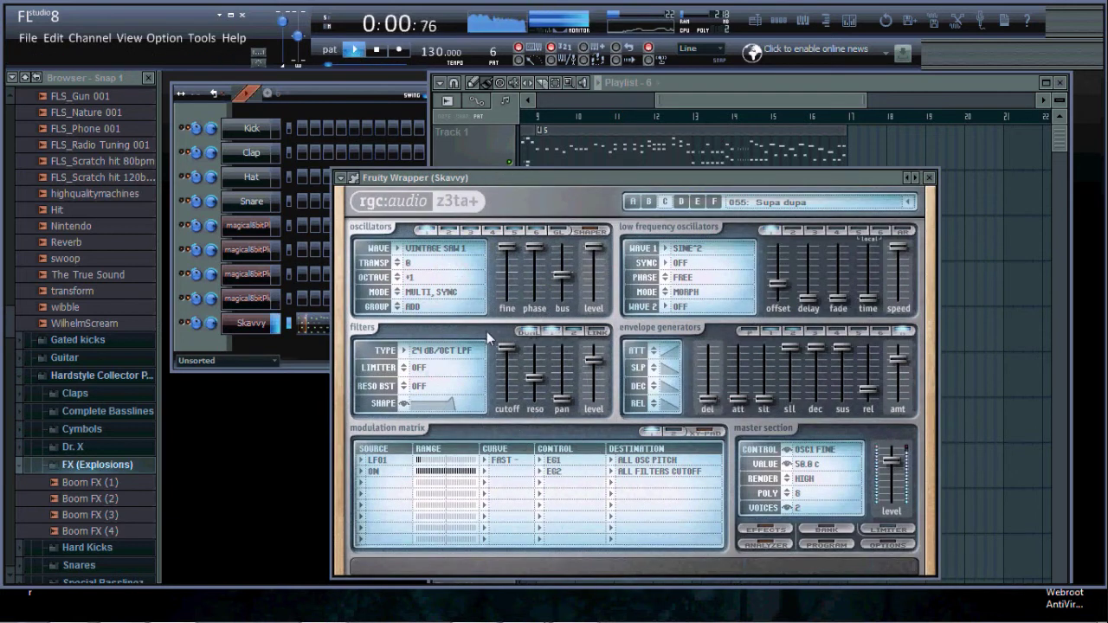
{"action": "left_click", "coordinate": [510, 349]}
{"action": "left_click_drag", "start_coordinate": [510, 349], "coordinate": [511, 400]}
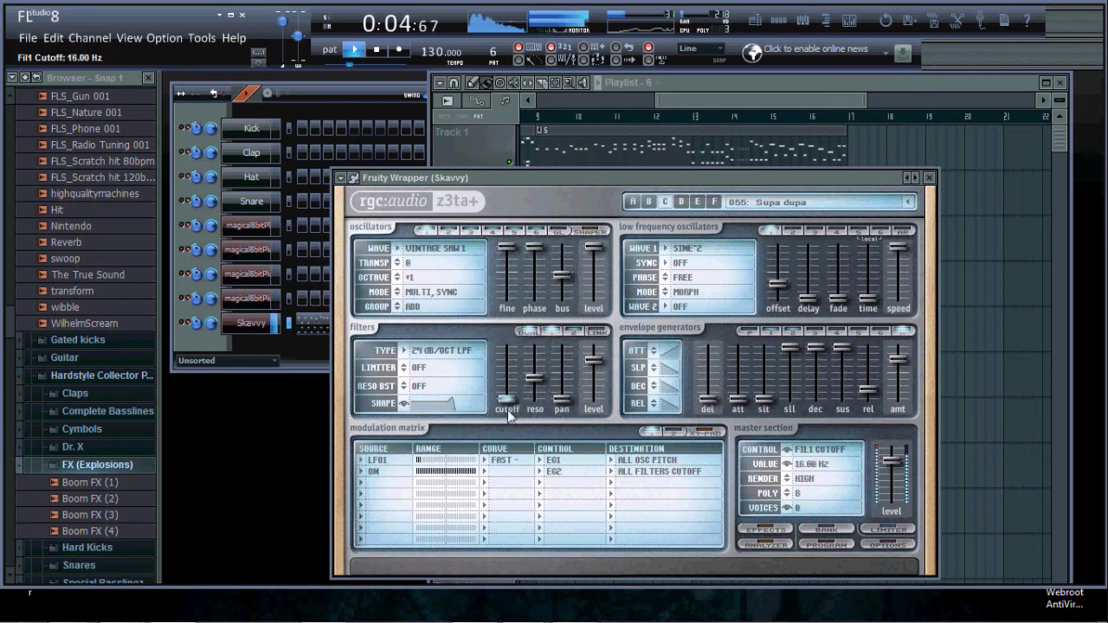
Create an automation clip for Skavvy's Fil1 Cutoff from the plugin's parameter list.
{"action": "left_click", "coordinate": [342, 178]}
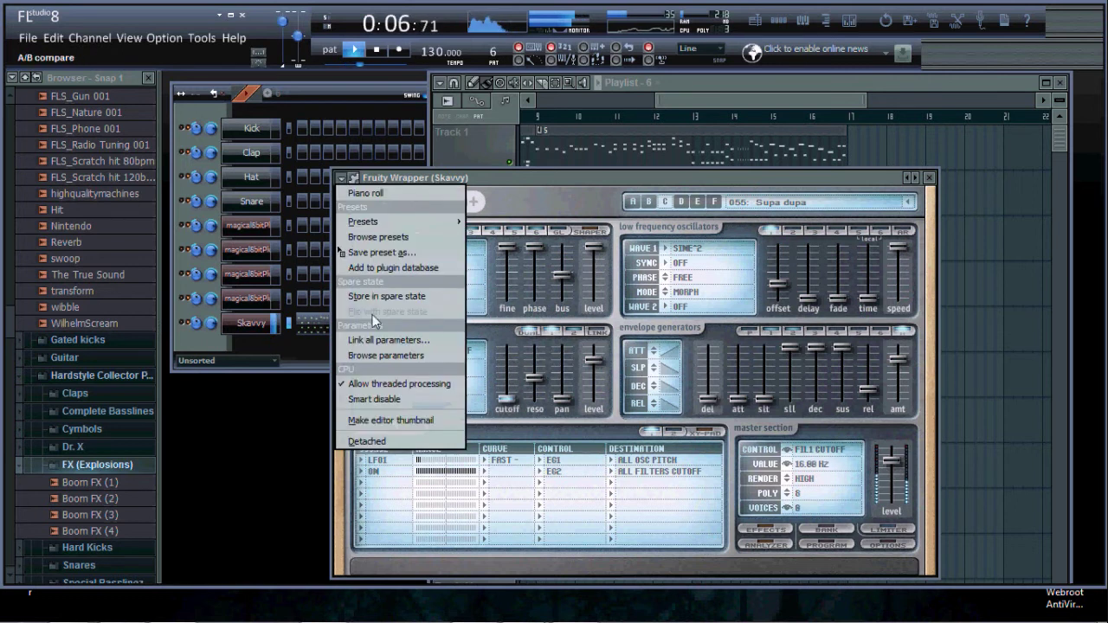
{"action": "left_click", "coordinate": [366, 355]}
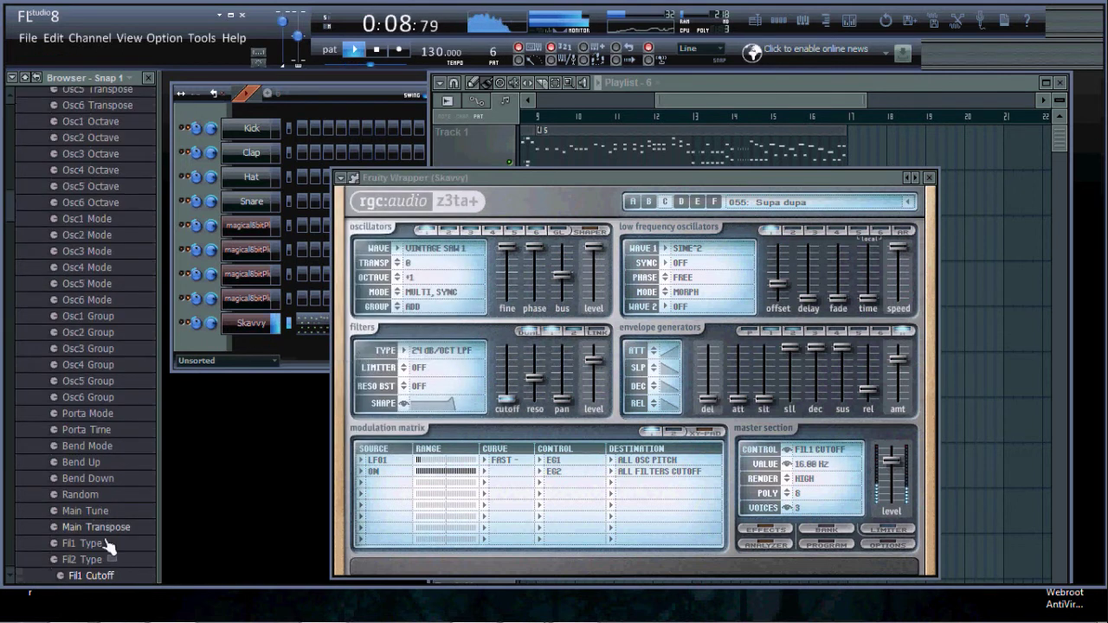
{"action": "right_click", "coordinate": [108, 579]}
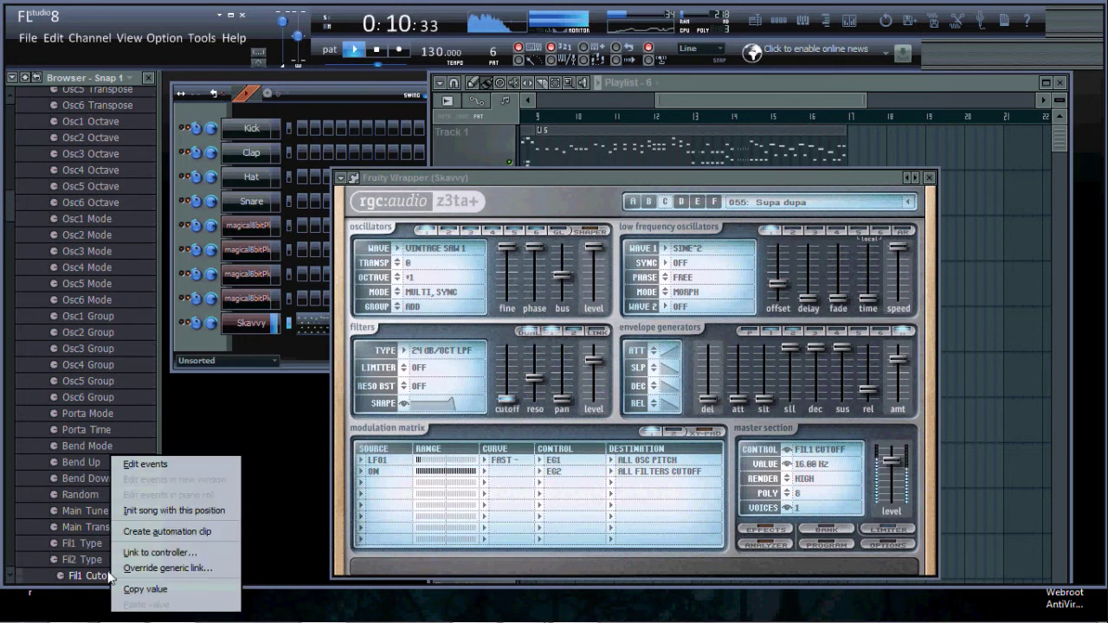
{"action": "left_click", "coordinate": [161, 532]}
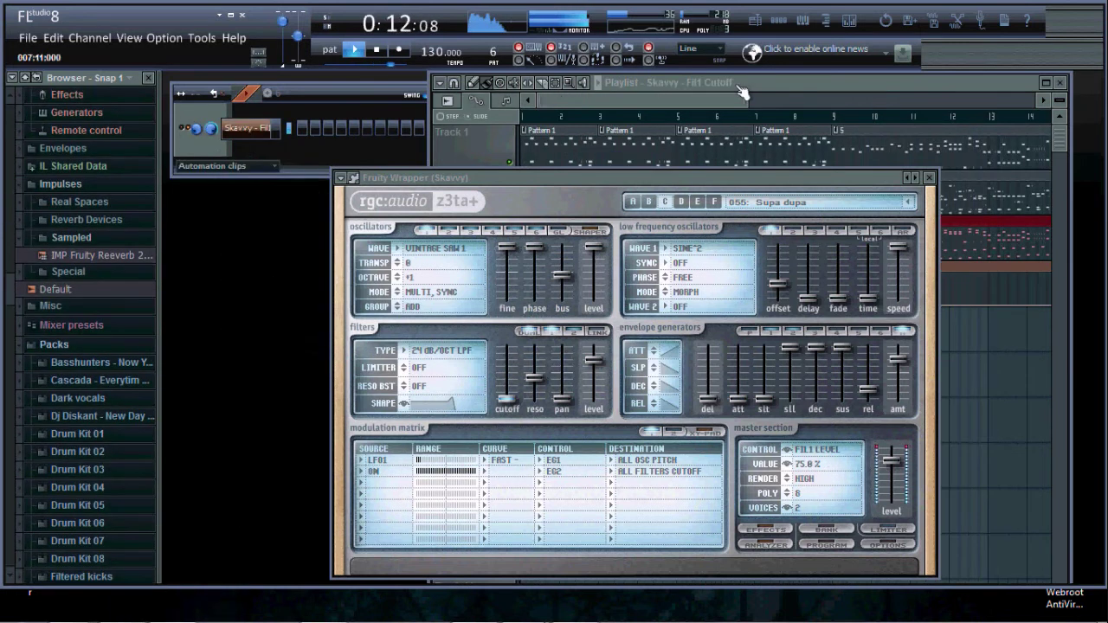
Fit the Fil1 Cutoff automation clip to bars 9–17 on Track 4, shape it into a gradual upward curve, and stop playback.
{"action": "left_click", "coordinate": [726, 95]}
{"action": "left_click_drag", "start_coordinate": [727, 99], "coordinate": [836, 99]}
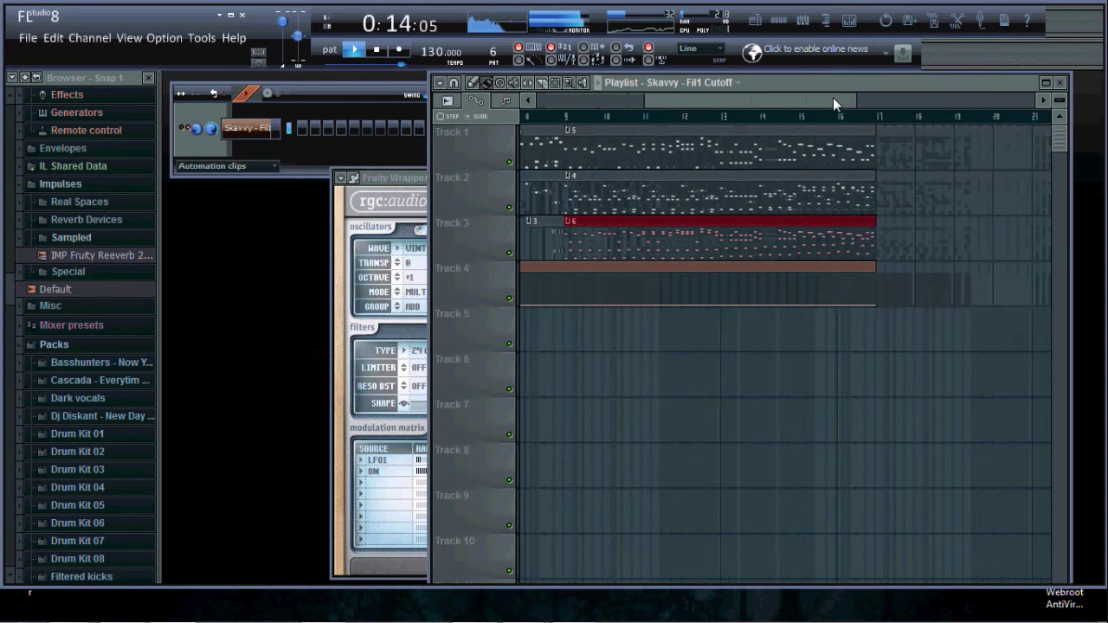
{"action": "left_click_drag", "start_coordinate": [878, 306], "coordinate": [698, 314]}
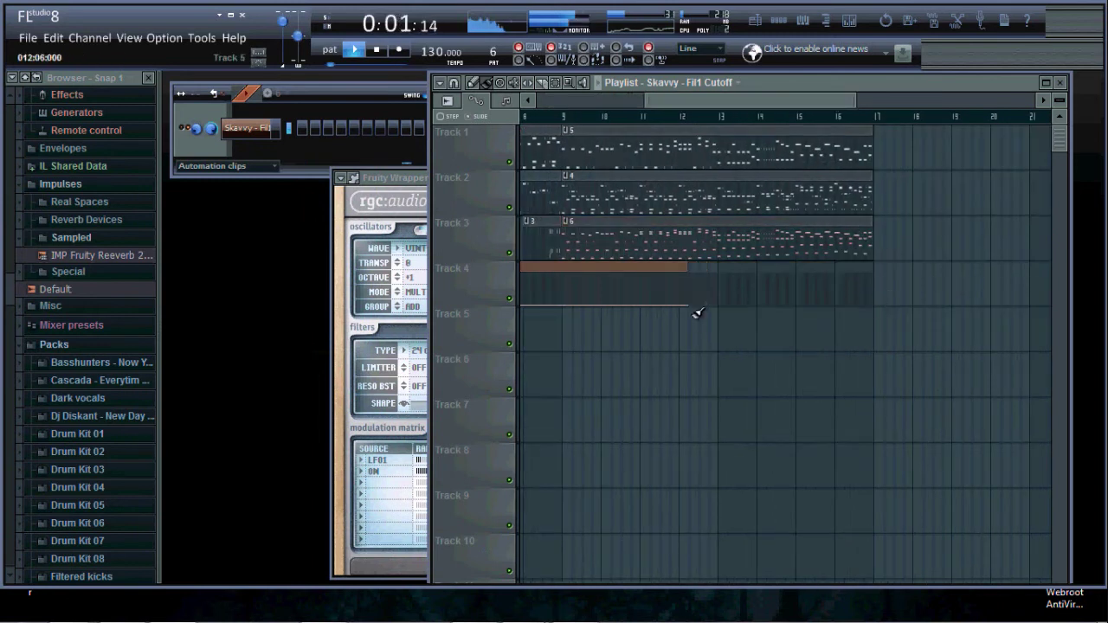
{"action": "left_click_drag", "start_coordinate": [648, 265], "coordinate": [969, 264]}
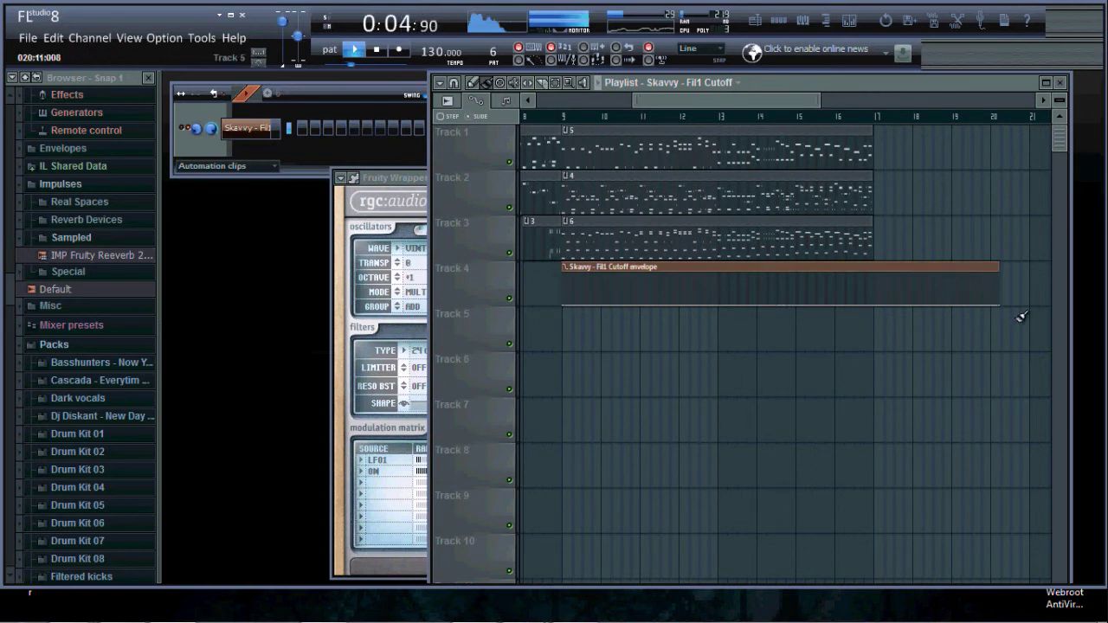
{"action": "left_click_drag", "start_coordinate": [1005, 308], "coordinate": [873, 273]}
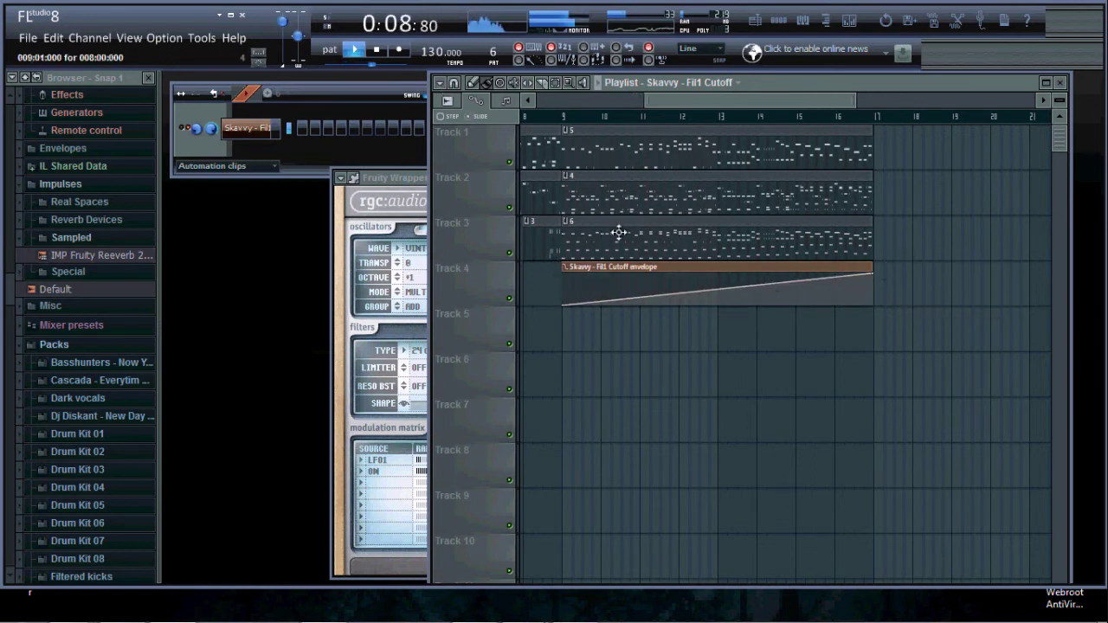
{"action": "left_click_drag", "start_coordinate": [718, 287], "coordinate": [722, 304]}
{"action": "left_click", "coordinate": [384, 54]}
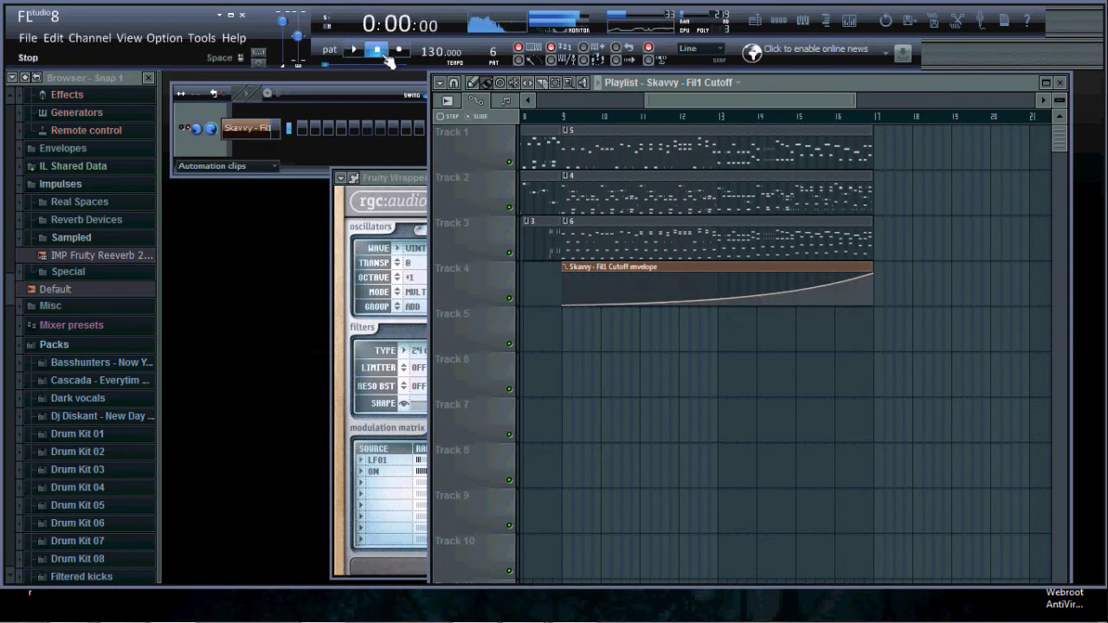
Place another pattern 6 clip on Track 1 at bar 17 in the playlist.
{"action": "left_click_drag", "start_coordinate": [648, 103], "coordinate": [741, 110]}
{"action": "left_click", "coordinate": [629, 255]}
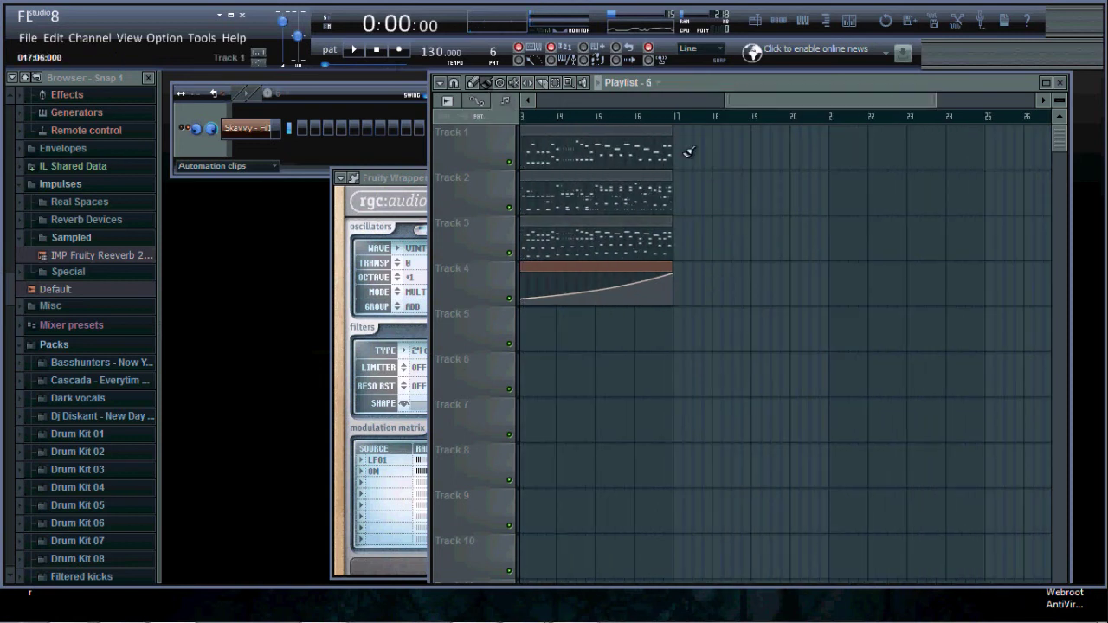
{"action": "left_click", "coordinate": [684, 149]}
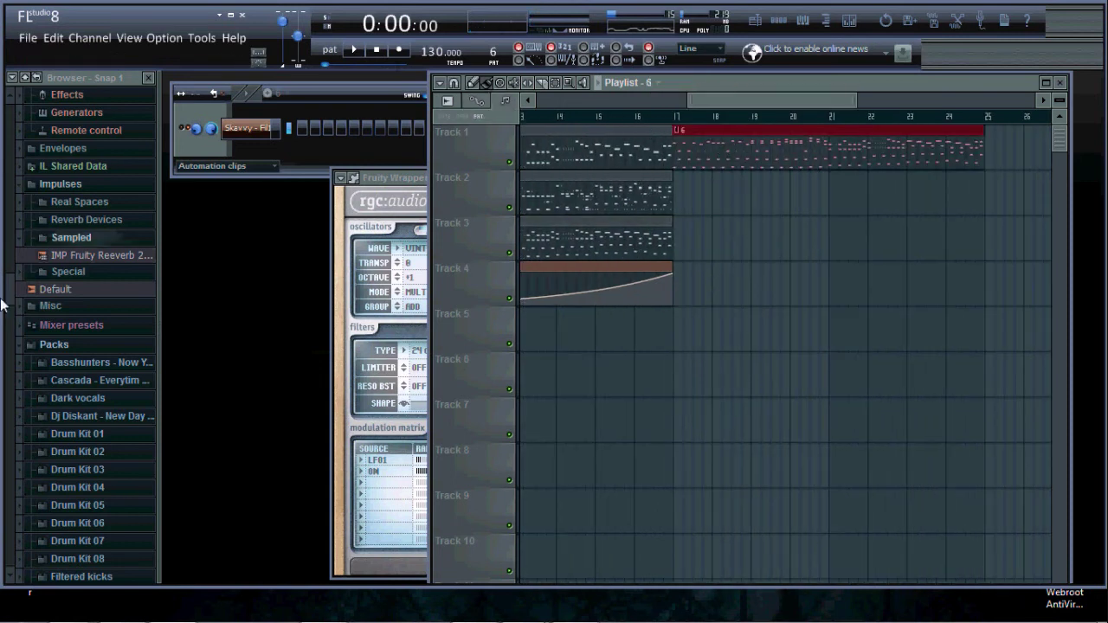
Add the swoop sample from the FX pack, reversed, to Track 5 spanning bars 11 to 17.
{"action": "scroll", "coordinate": [7, 313], "scroll_direction": "down", "scroll_amount": 10}
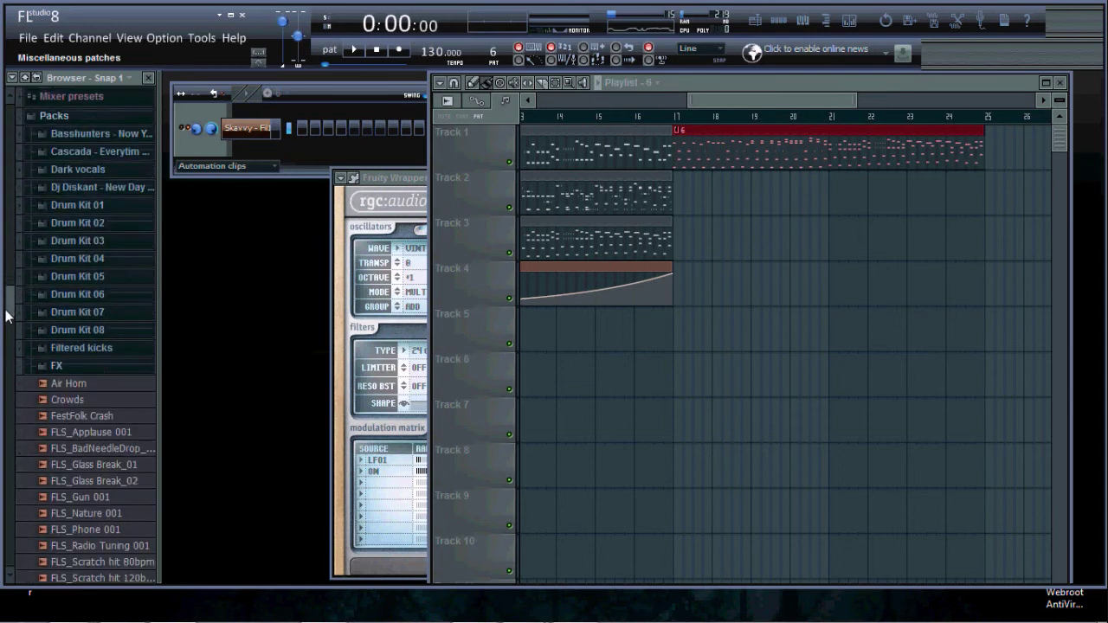
{"action": "scroll", "coordinate": [7, 322], "scroll_direction": "down", "scroll_amount": 5}
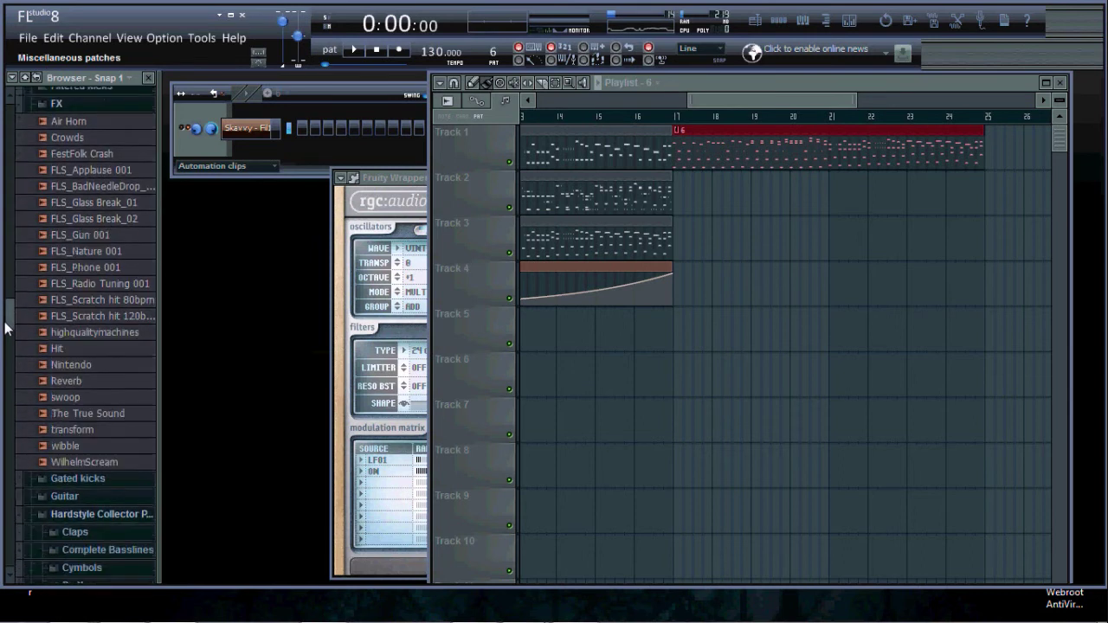
{"action": "left_click_drag", "start_coordinate": [60, 378], "coordinate": [723, 201]}
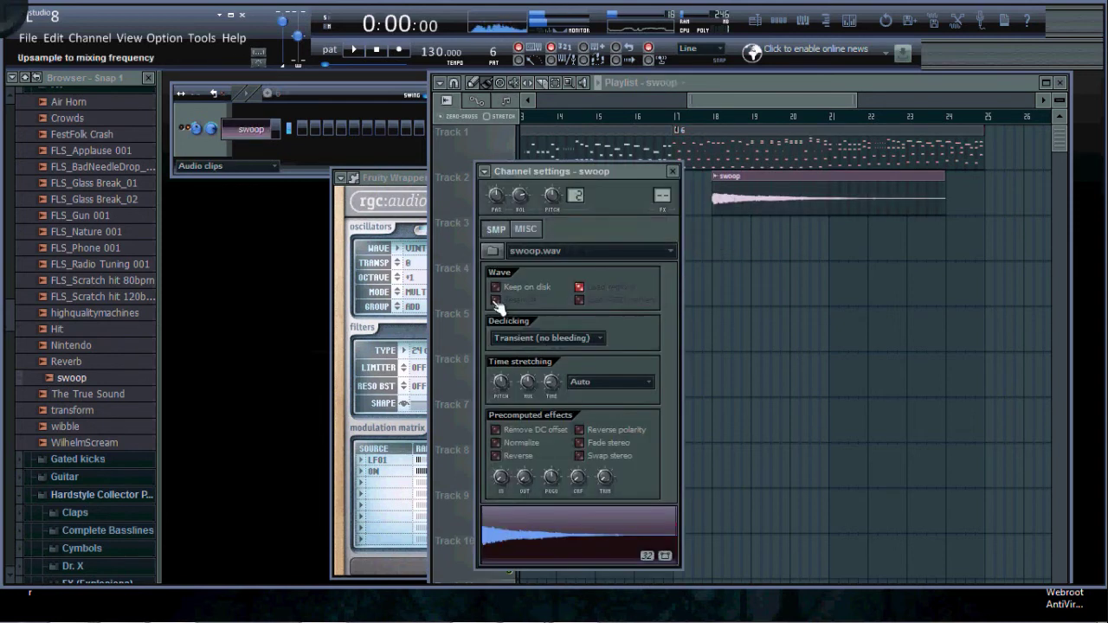
{"action": "left_click", "coordinate": [675, 172]}
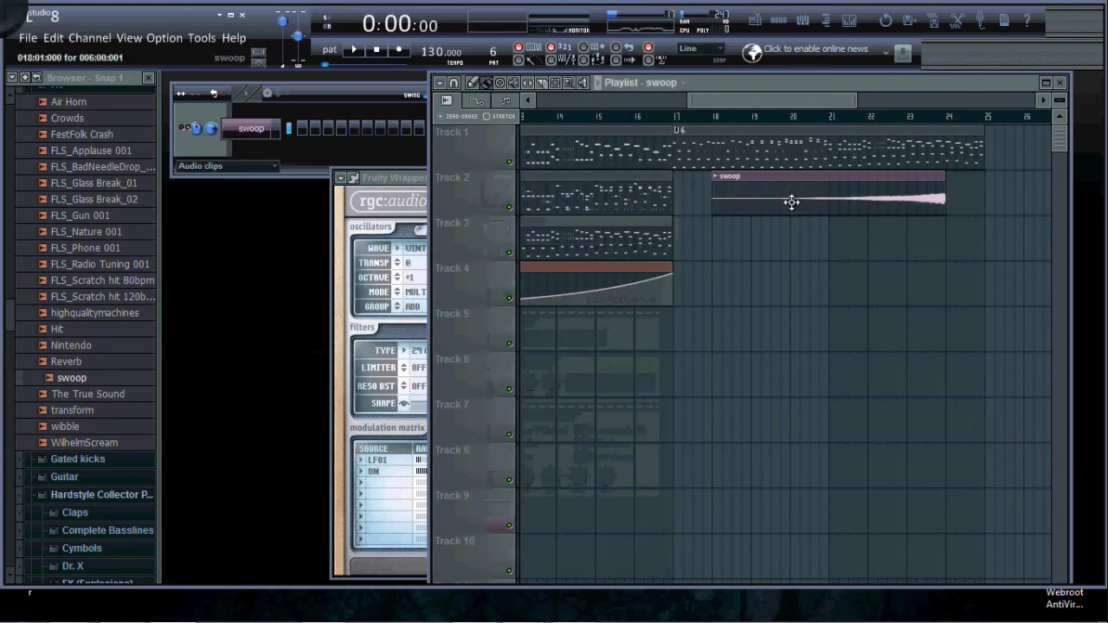
{"action": "left_click_drag", "start_coordinate": [789, 199], "coordinate": [519, 357]}
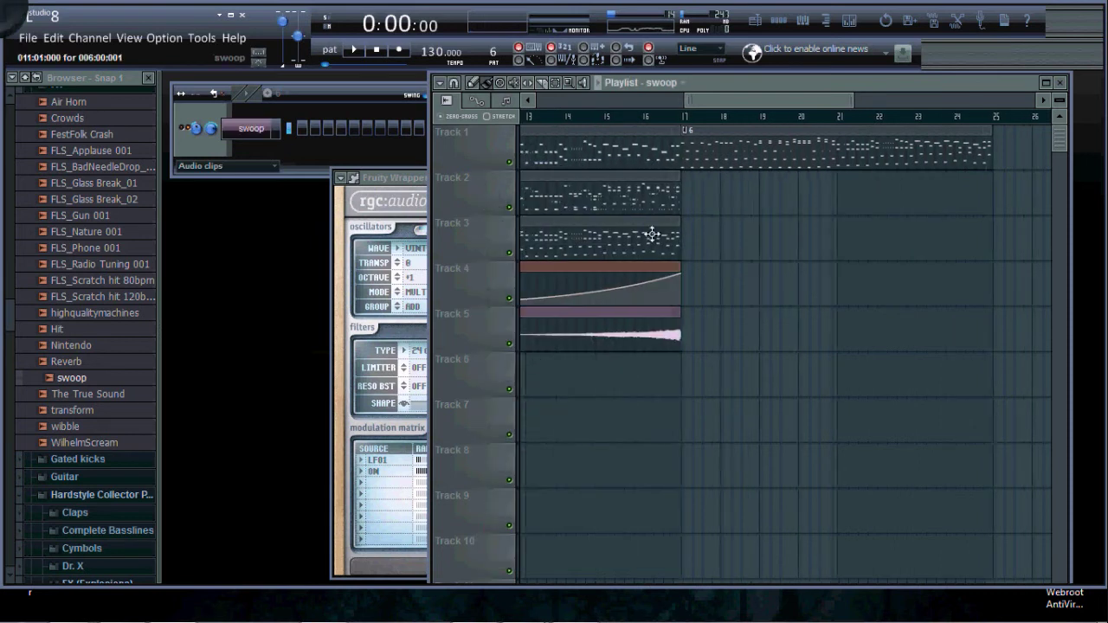
Play the song from around bar 15 to hear the reversed swoop build up, pausing just before bar 17.
{"action": "left_click", "coordinate": [613, 117]}
{"action": "left_click", "coordinate": [357, 51]}
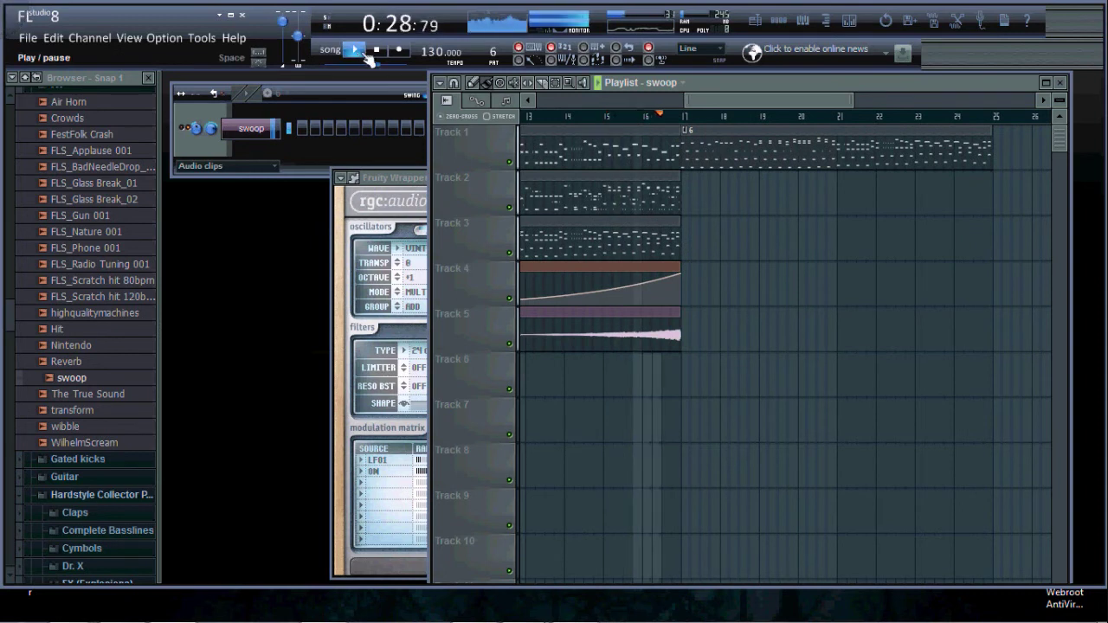
{"action": "left_click", "coordinate": [356, 51]}
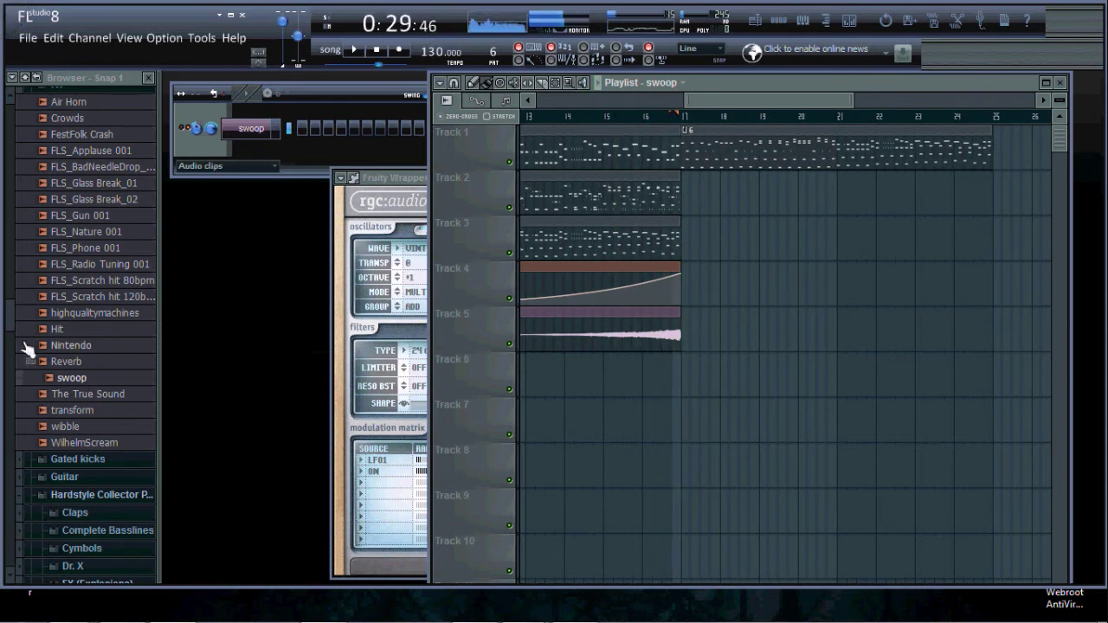
Place the Boom FX (2) explosion sample on Track 2 at bar 17 and return the song position to the start.
{"action": "scroll", "coordinate": [9, 333], "scroll_direction": "down", "scroll_amount": 6}
{"action": "left_click_drag", "start_coordinate": [76, 334], "coordinate": [700, 203]}
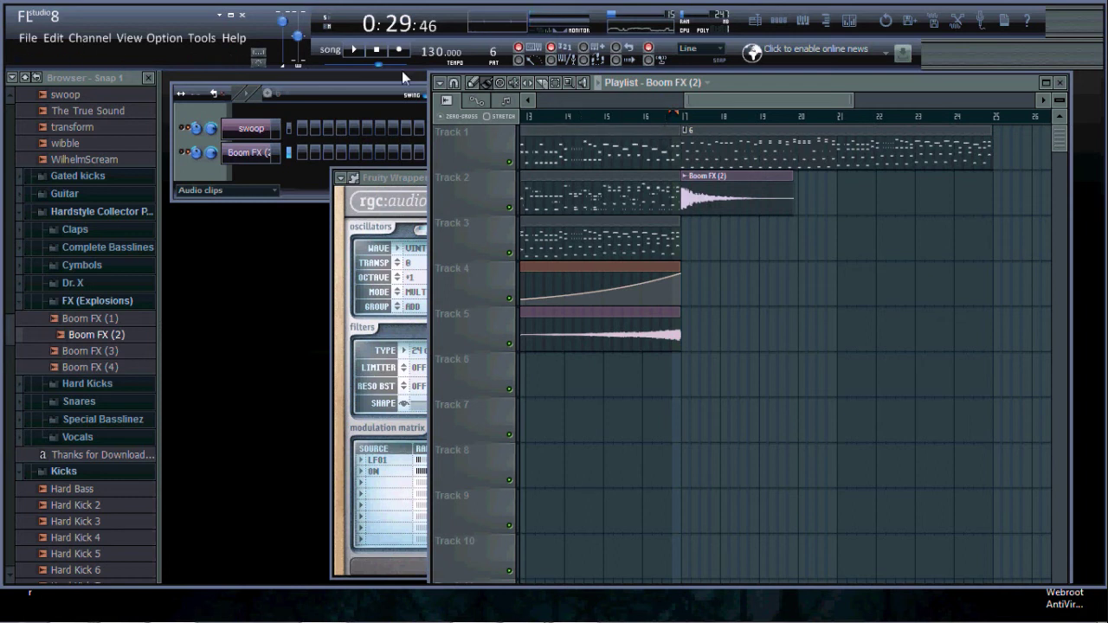
{"action": "left_click", "coordinate": [378, 54]}
{"action": "left_click", "coordinate": [378, 55]}
Stop playback, set the project tempo to 150 BPM, and restretch all channels to match.
{"action": "left_click", "coordinate": [361, 55]}
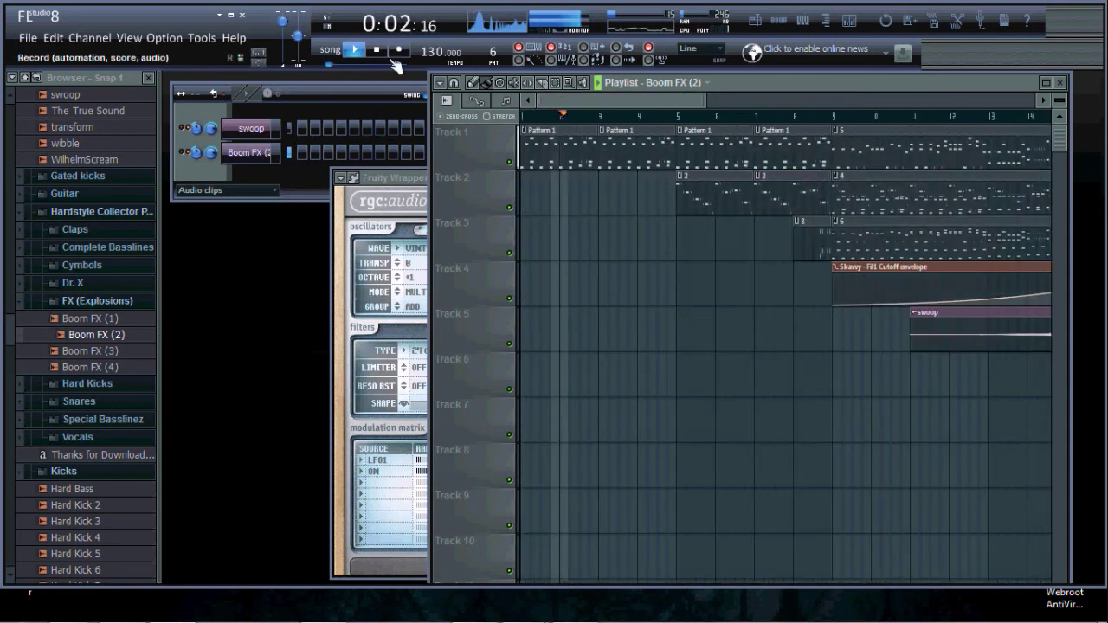
{"action": "left_click", "coordinate": [376, 50]}
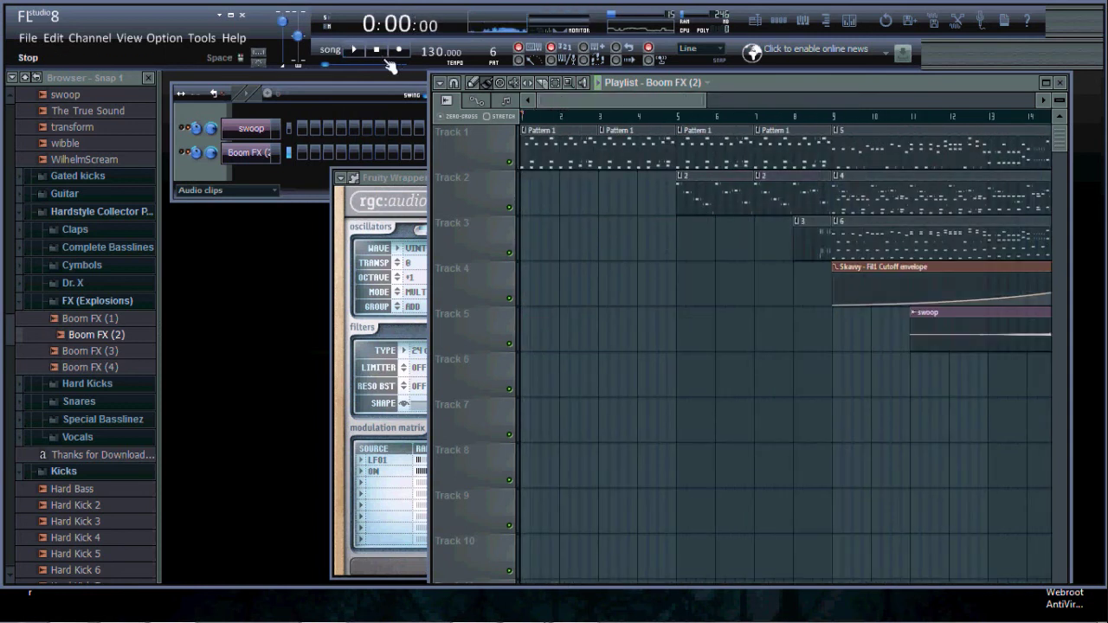
{"action": "right_click", "coordinate": [430, 51]}
{"action": "left_click", "coordinate": [578, 198]}
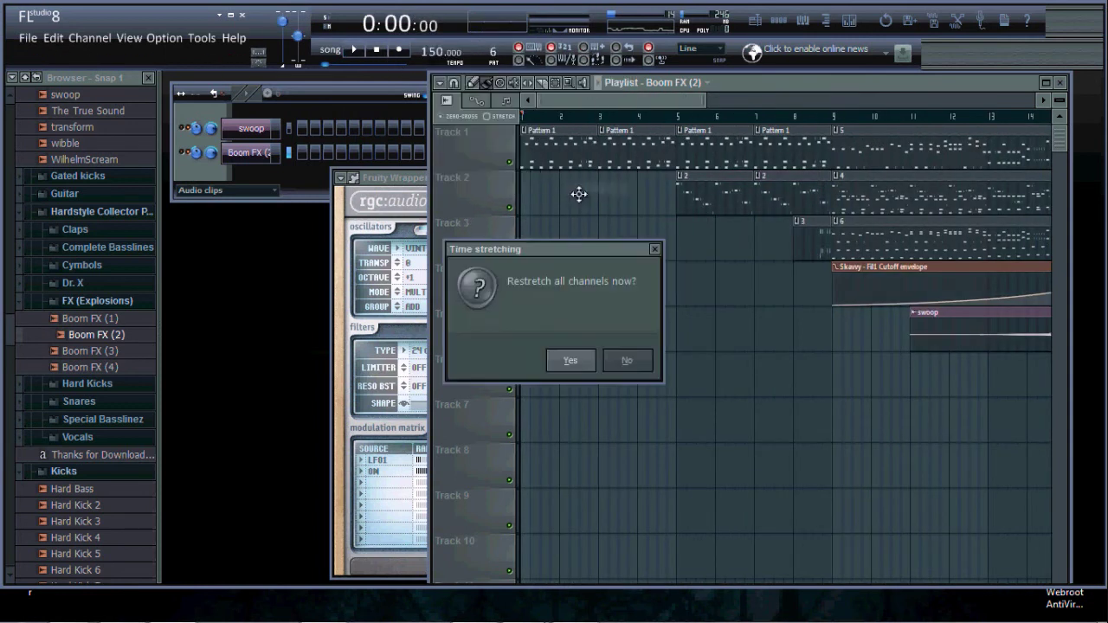
{"action": "left_click", "coordinate": [572, 361]}
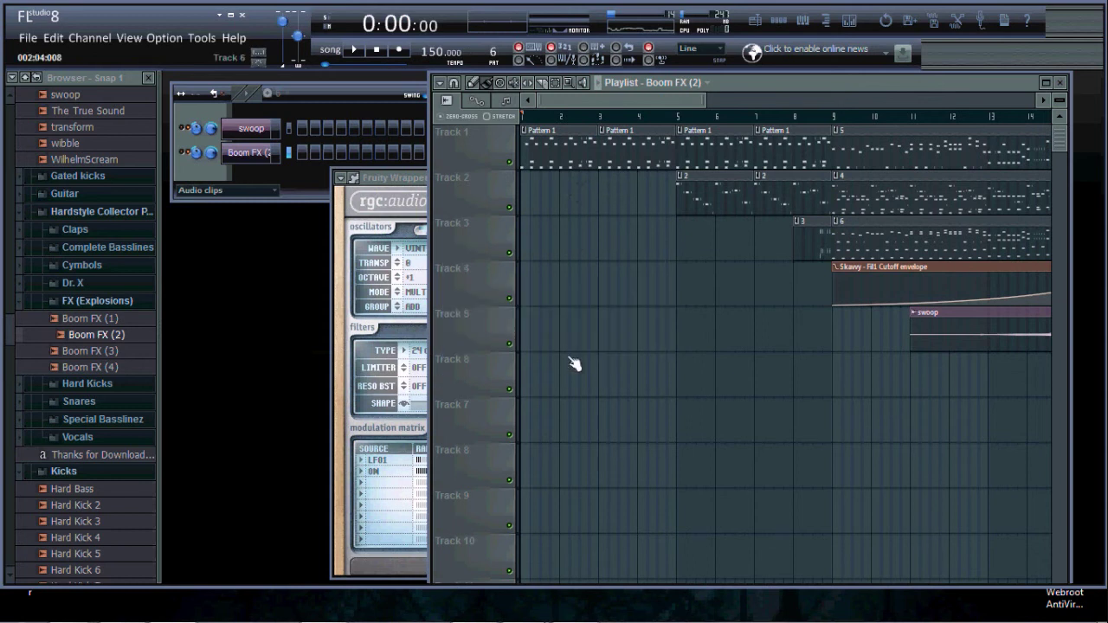
Play the arrangement from the start and follow it through the filter and swoop build-up towards bar 17.
{"action": "left_click", "coordinate": [354, 50]}
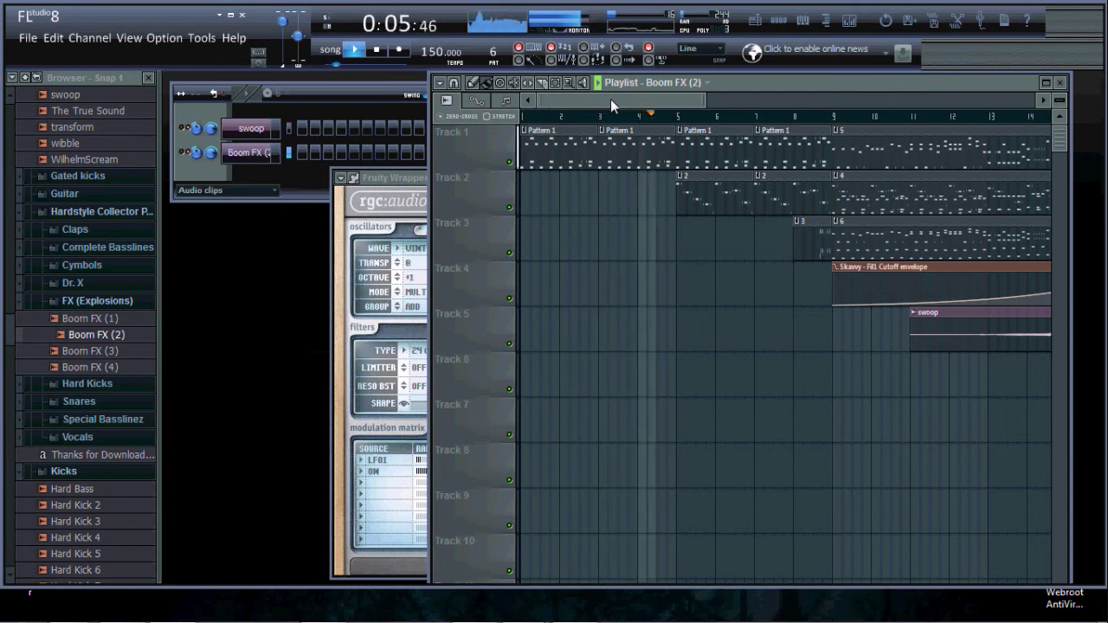
{"action": "left_click_drag", "start_coordinate": [610, 99], "coordinate": [676, 116]}
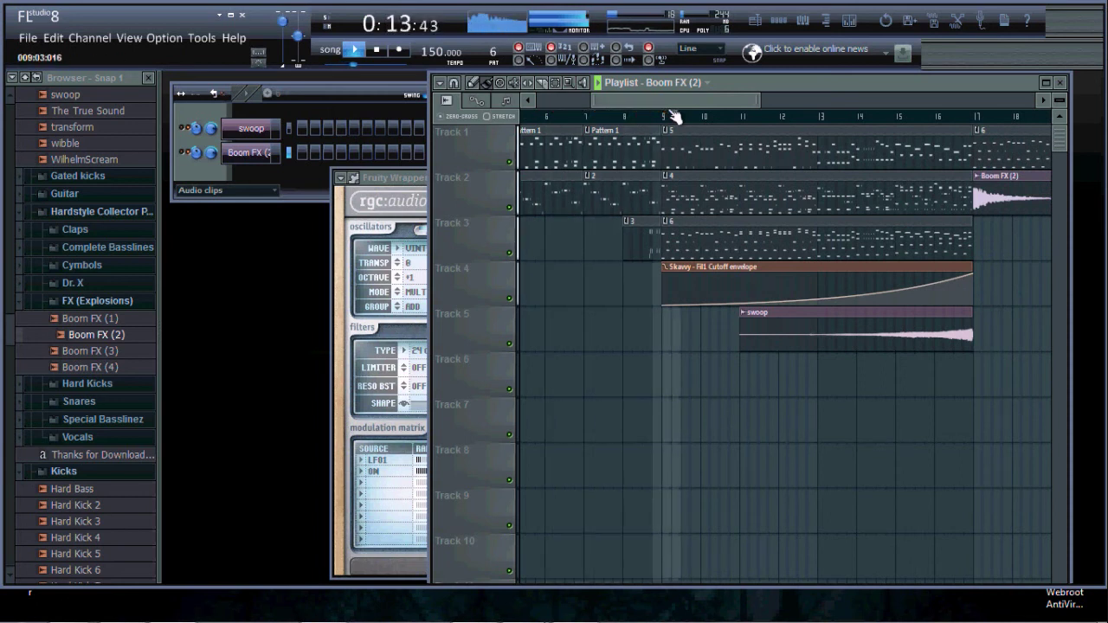
{"action": "left_click_drag", "start_coordinate": [673, 115], "coordinate": [706, 108]}
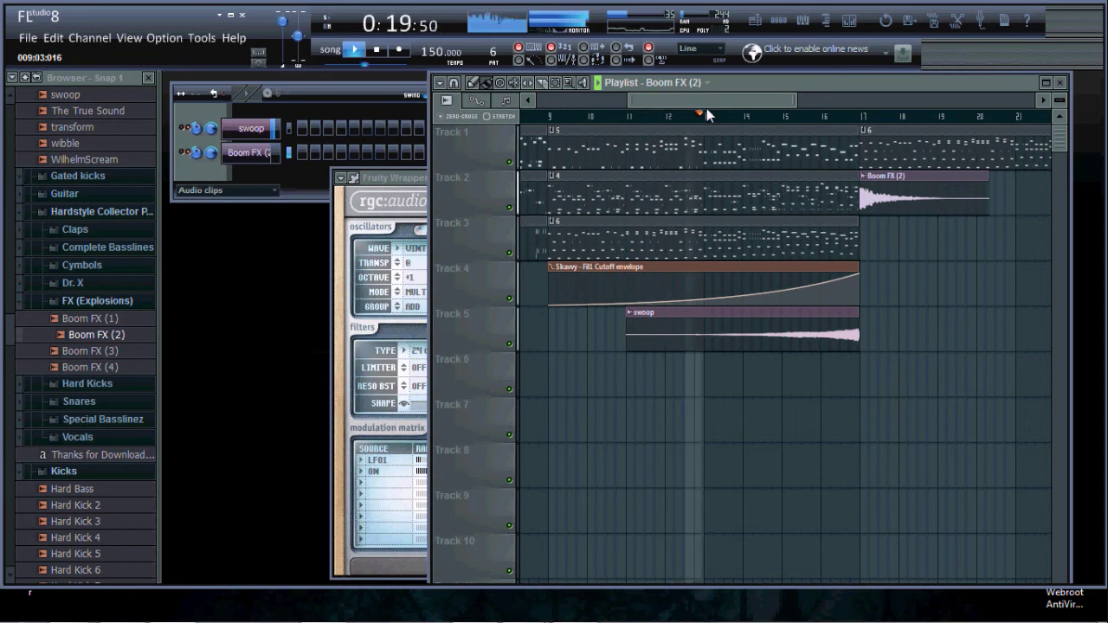
{"action": "left_click_drag", "start_coordinate": [706, 108], "coordinate": [790, 130]}
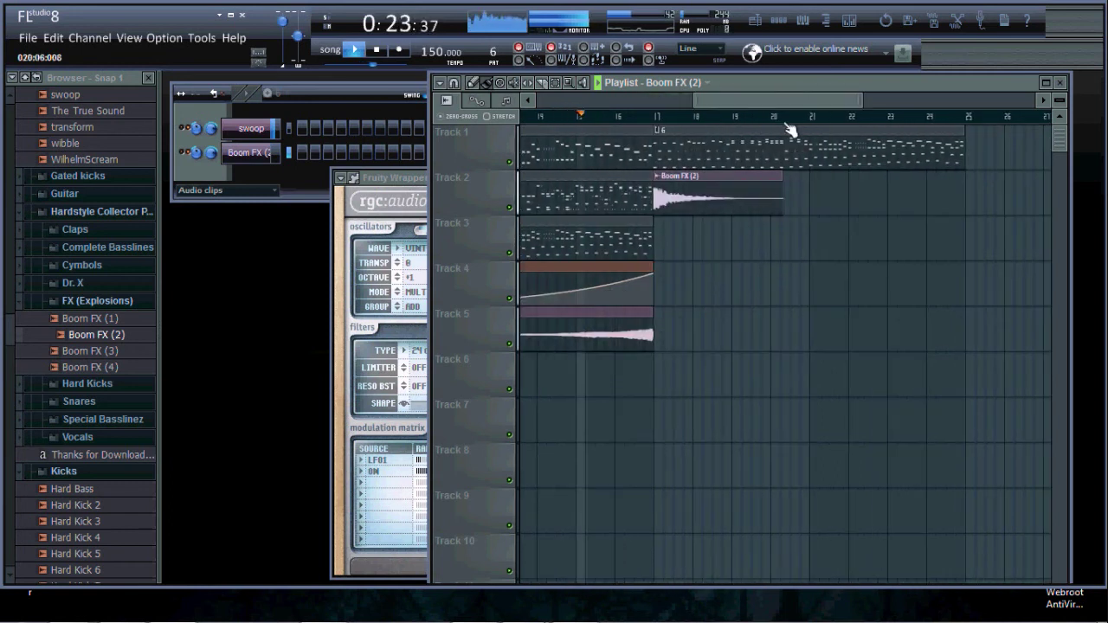